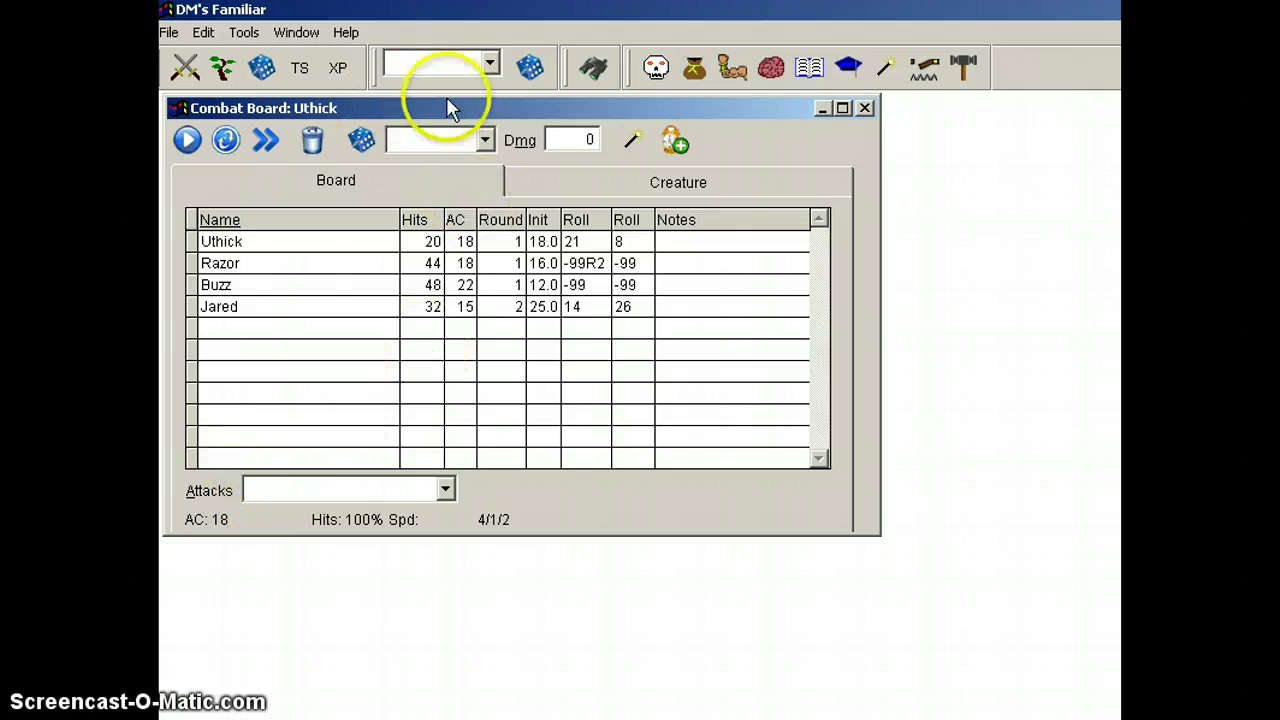
Step: Reopen the Combat Board and start a new combat with freshly rolled initiative for all combatants
{"action": "left_click", "coordinate": [866, 108]}
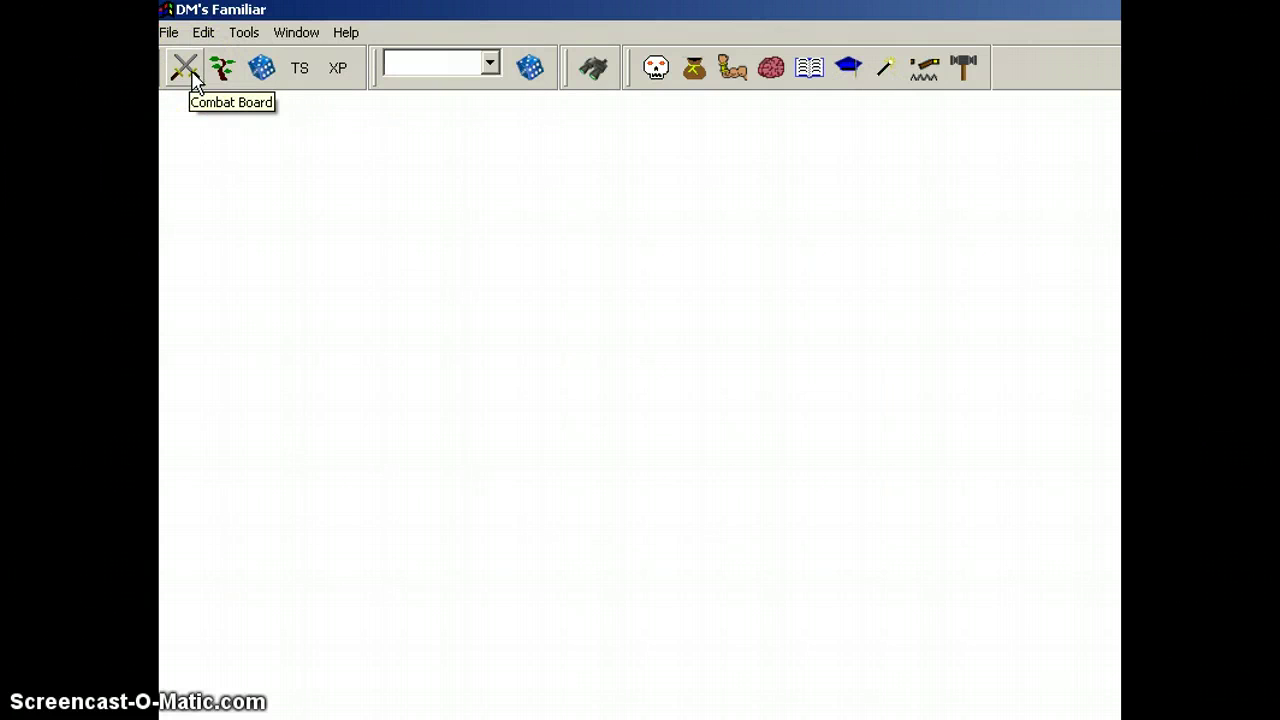
{"action": "left_click", "coordinate": [190, 77]}
{"action": "left_click", "coordinate": [430, 372]}
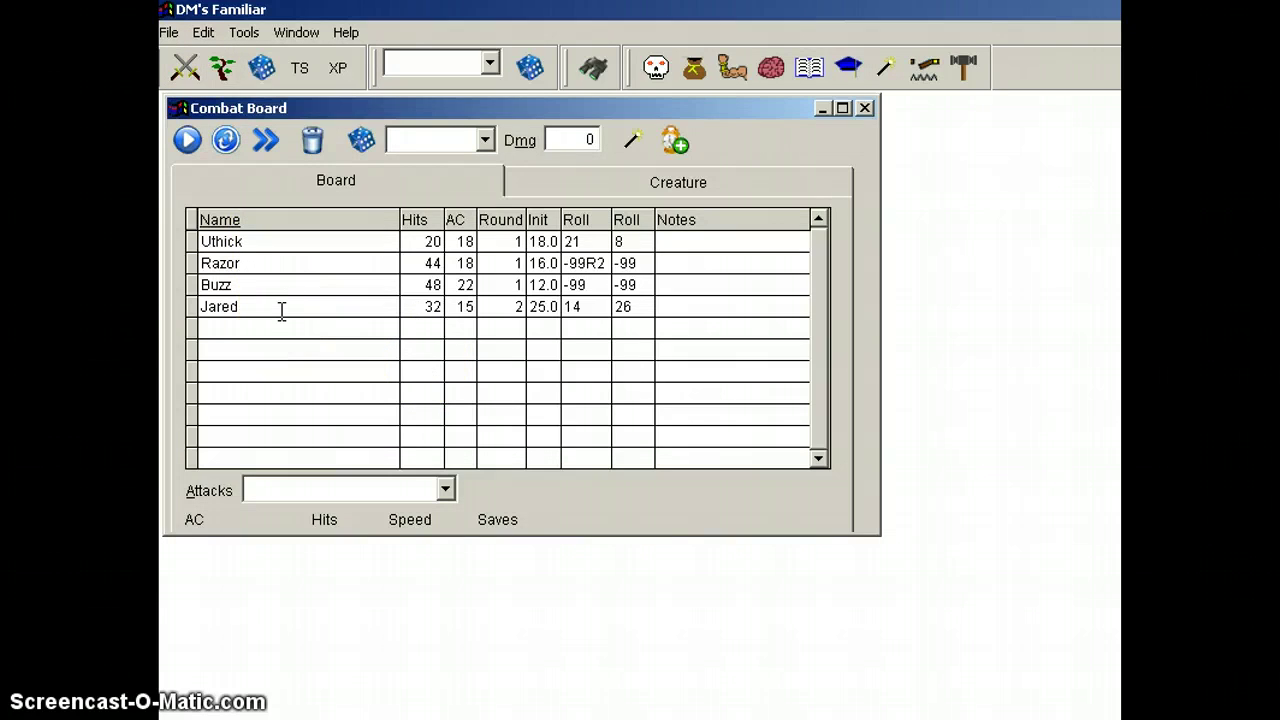
{"action": "left_click", "coordinate": [425, 241]}
{"action": "left_click", "coordinate": [465, 242]}
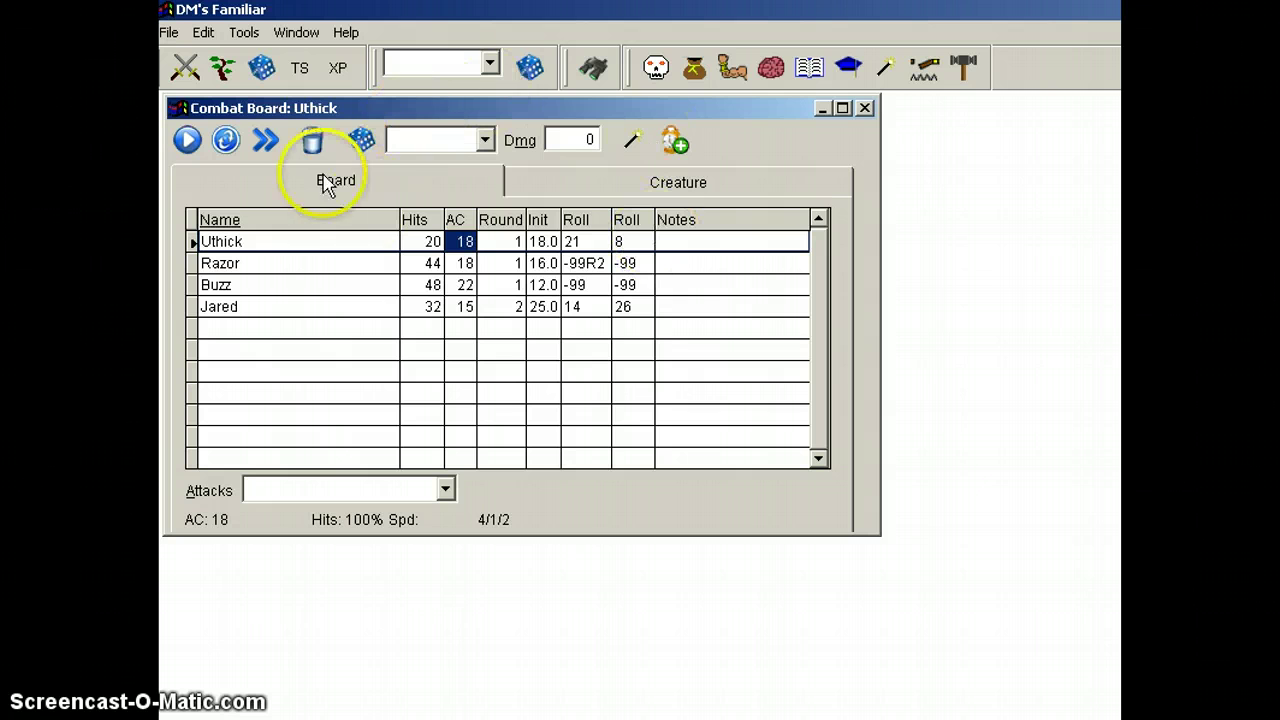
{"action": "left_click", "coordinate": [266, 141]}
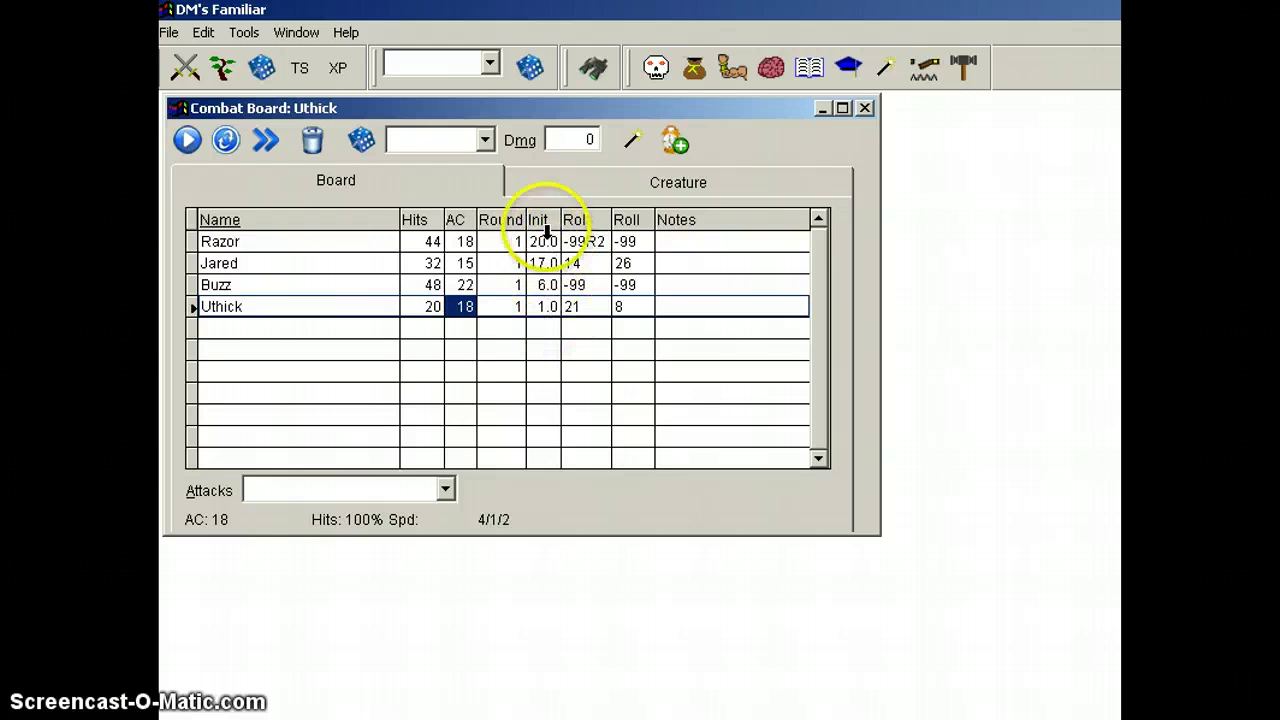
Step: Set Buzz's initiative to 23 and Jared's to 10, and re-sort the board by initiative
{"action": "left_click", "coordinate": [543, 285]}
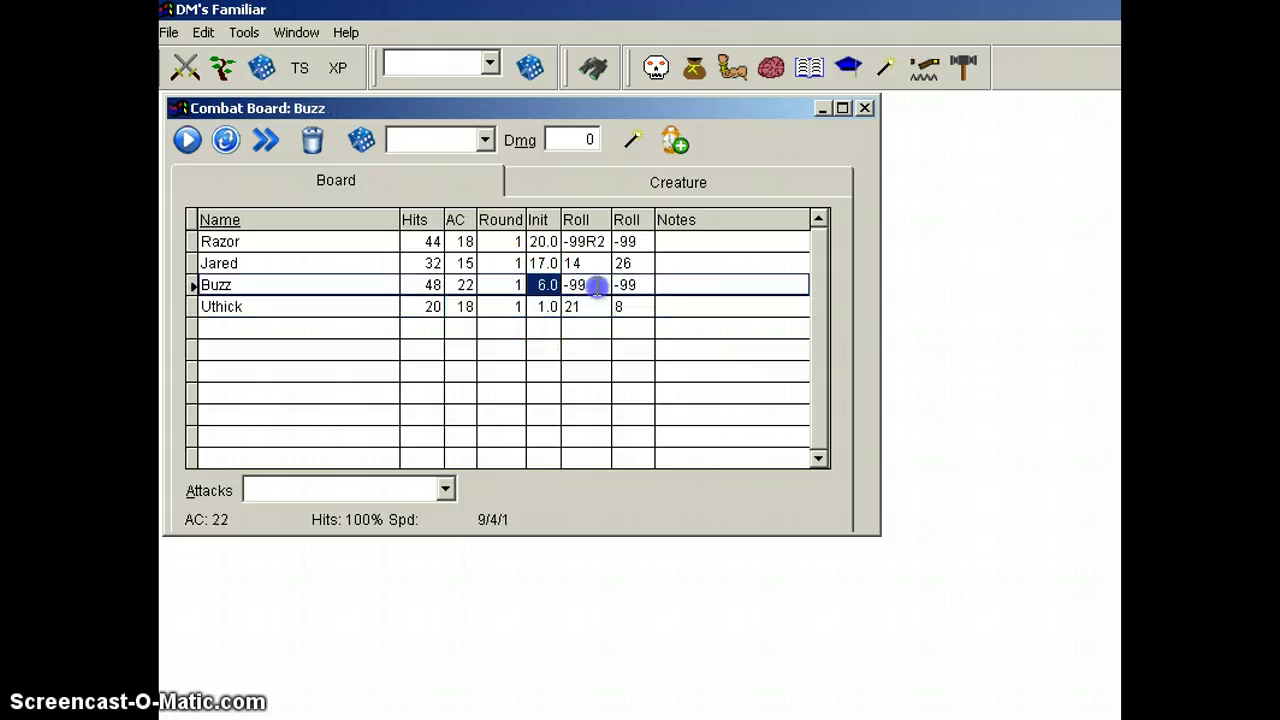
{"action": "key", "text": "Tab"}
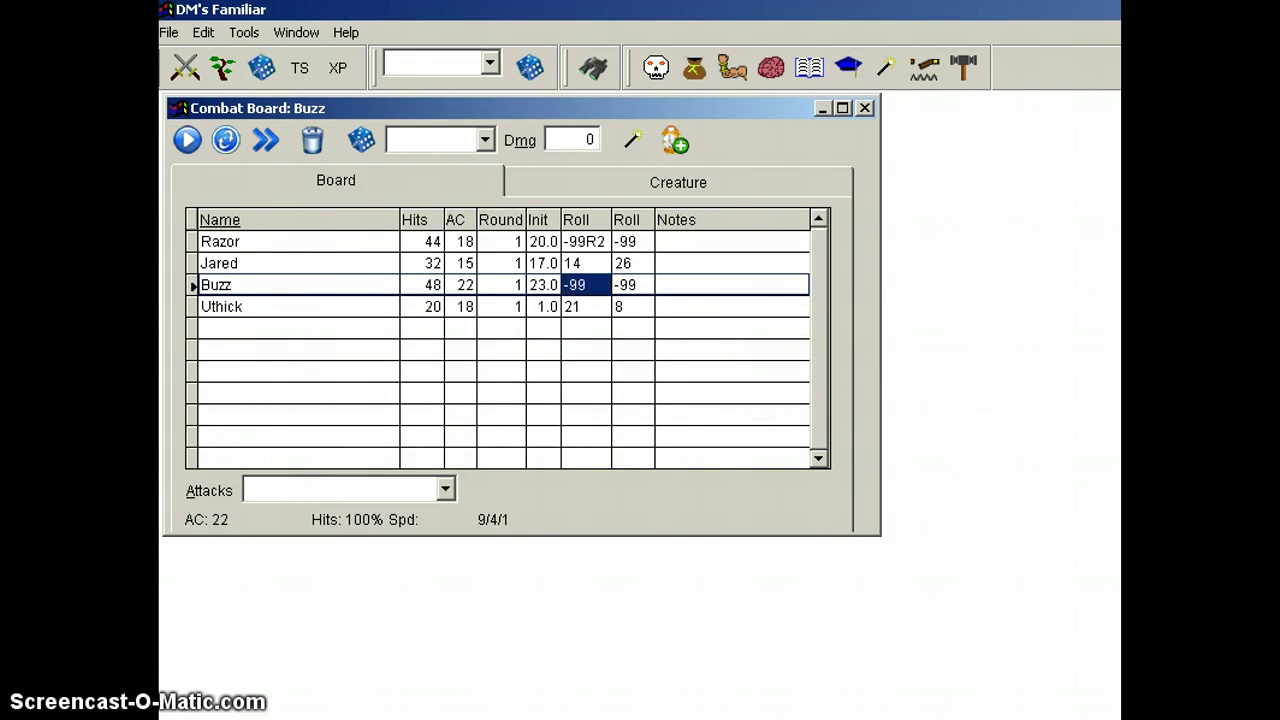
{"action": "left_click", "coordinate": [543, 263]}
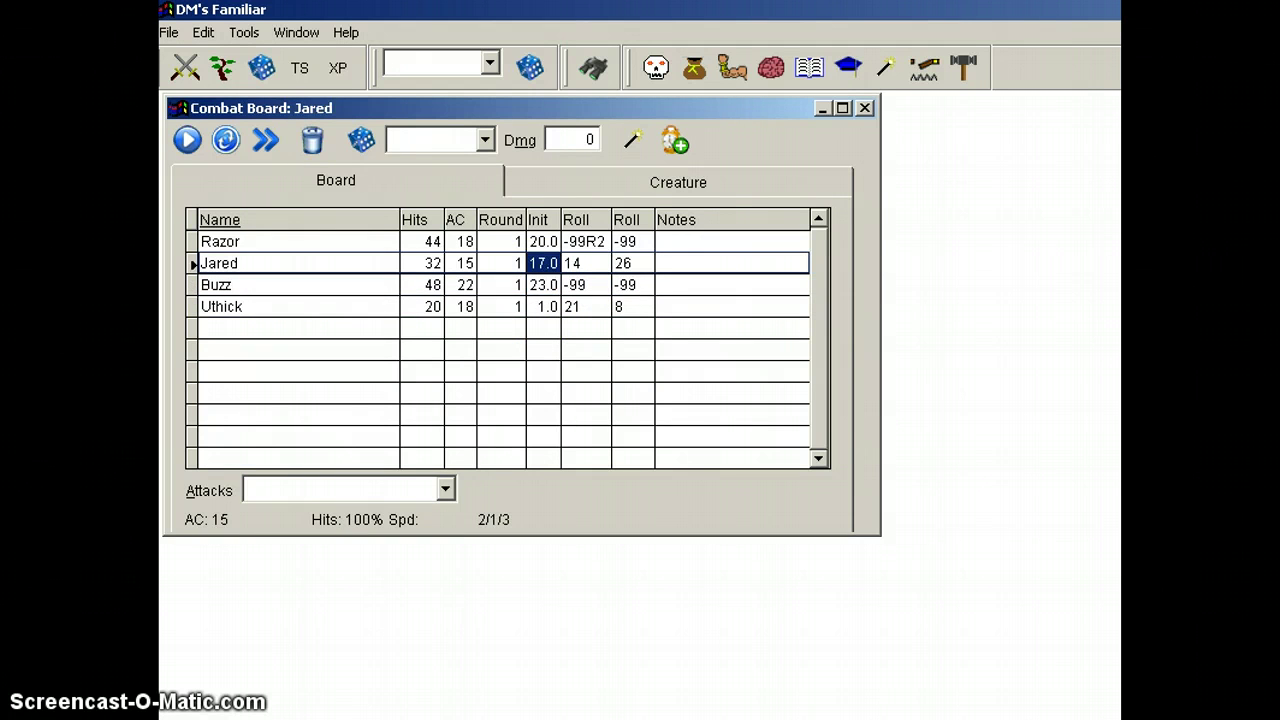
{"action": "type", "text": "10"}
{"action": "left_click", "coordinate": [543, 285]}
{"action": "left_click", "coordinate": [224, 143]}
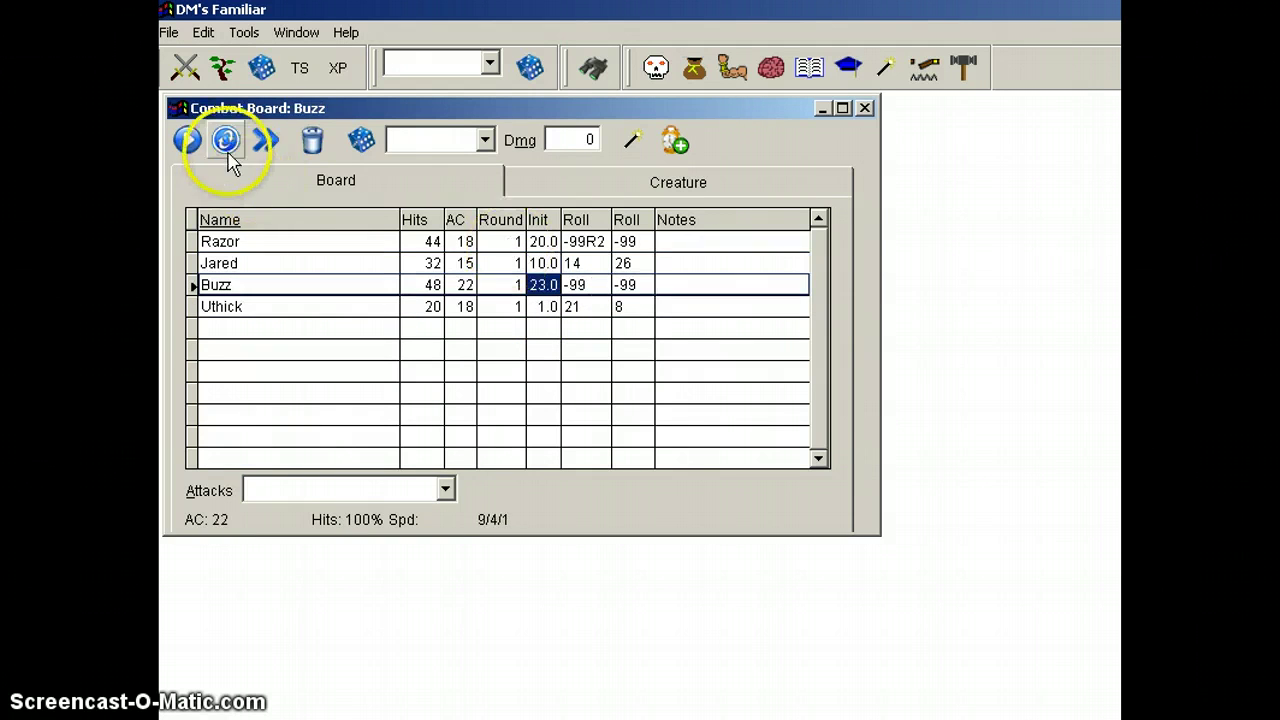
{"action": "left_click", "coordinate": [502, 263]}
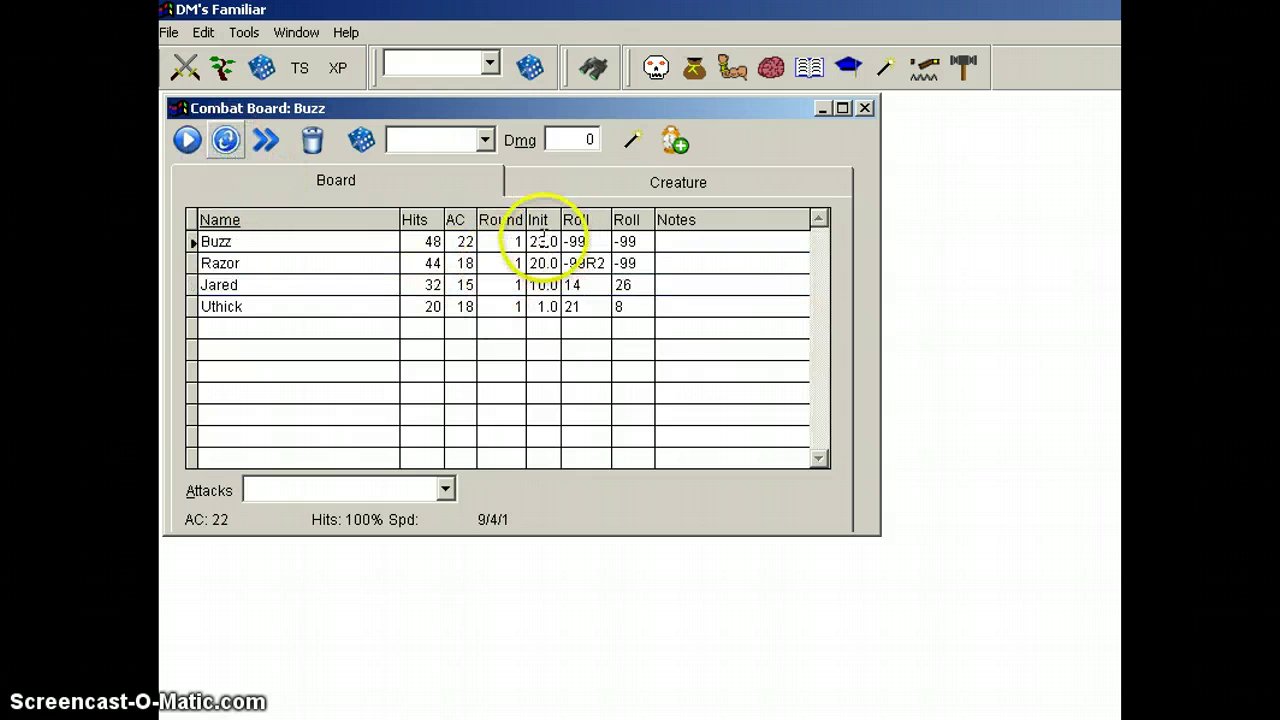
{"action": "left_click", "coordinate": [543, 318]}
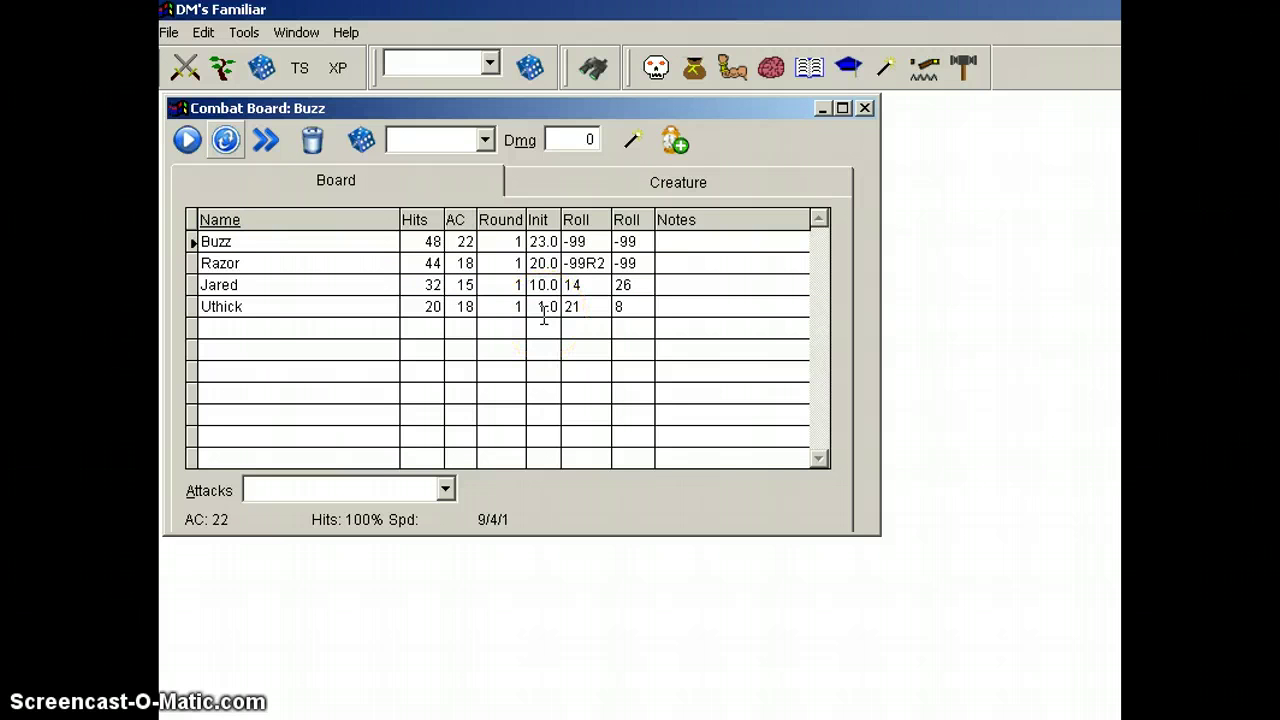
Step: Find the Ghoul in the creature records, add it to the Combat Board and close the creature record
{"action": "left_click", "coordinate": [494, 66]}
{"action": "left_click", "coordinate": [787, 158]}
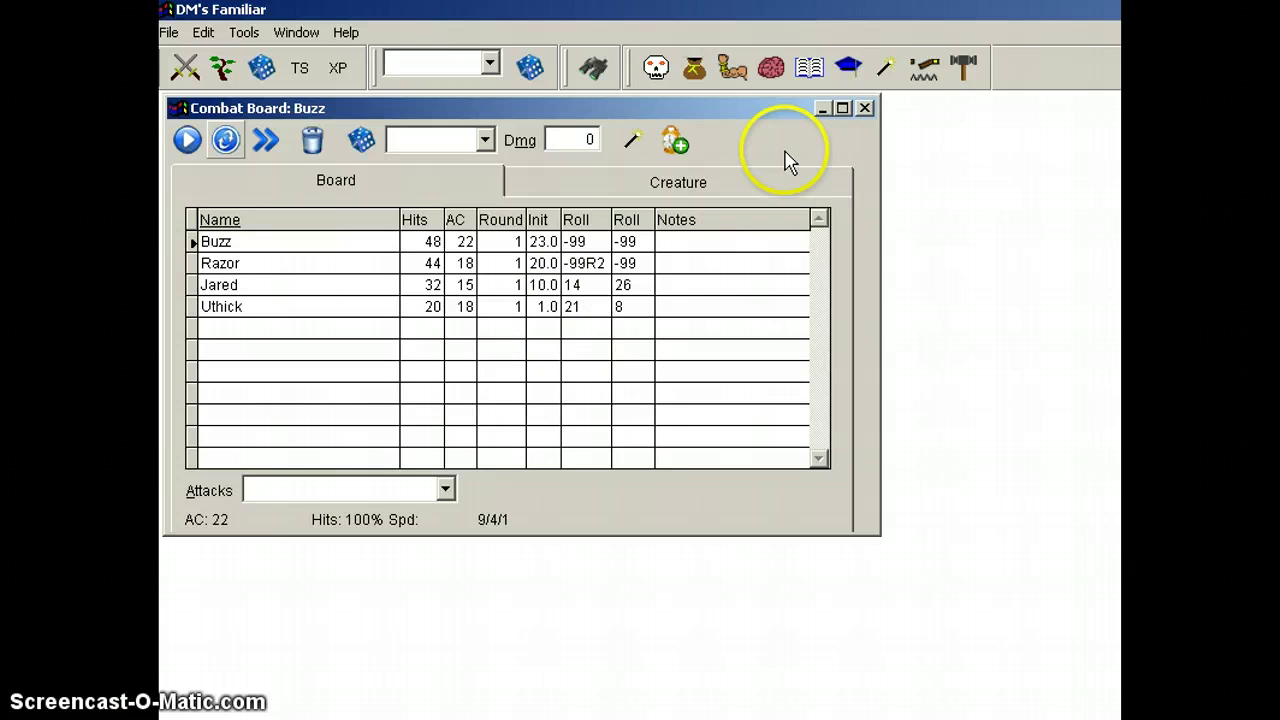
{"action": "left_click", "coordinate": [655, 70]}
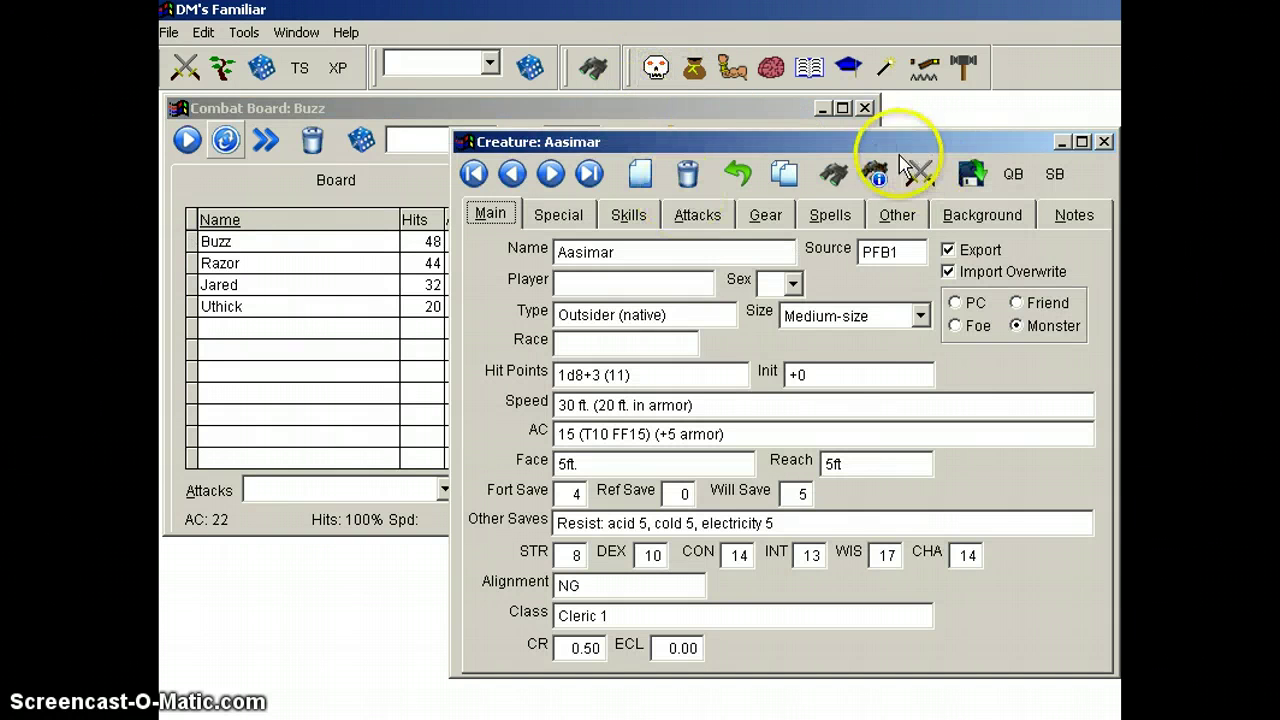
{"action": "left_click", "coordinate": [832, 178]}
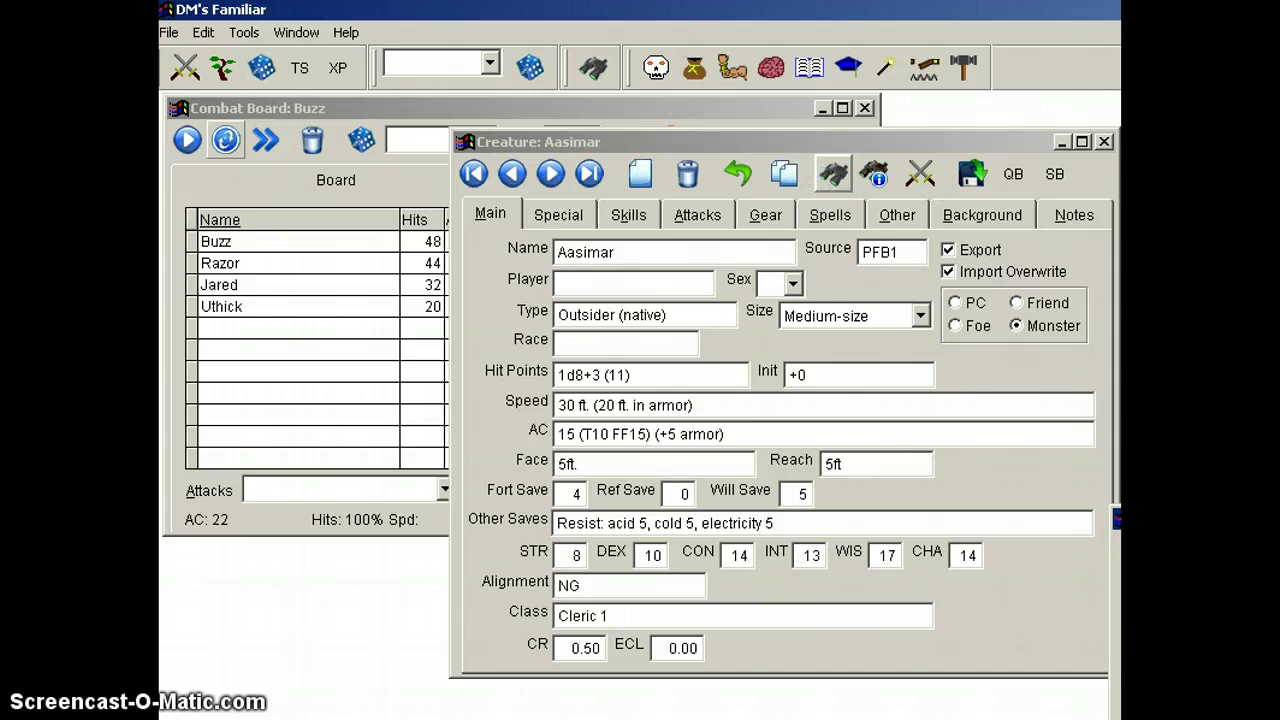
{"action": "key", "text": "Return"}
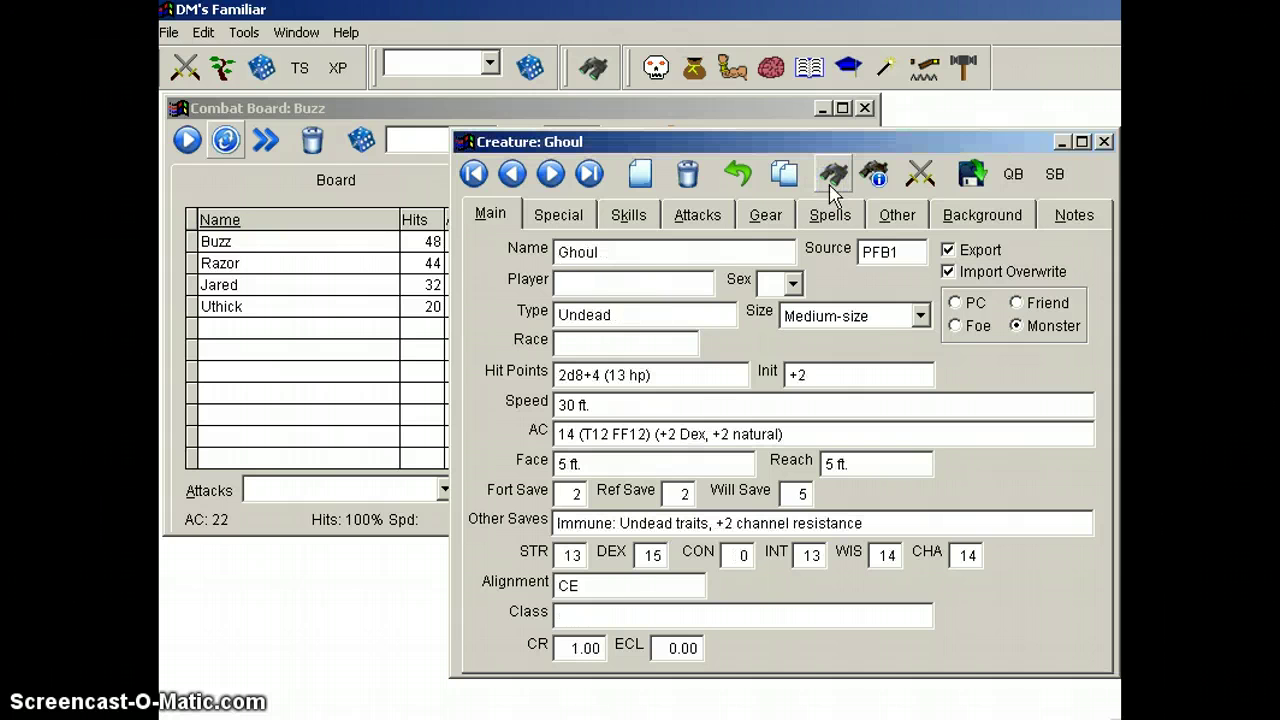
{"action": "left_click", "coordinate": [603, 251]}
{"action": "left_click_drag", "start_coordinate": [257, 286], "coordinate": [258, 278]}
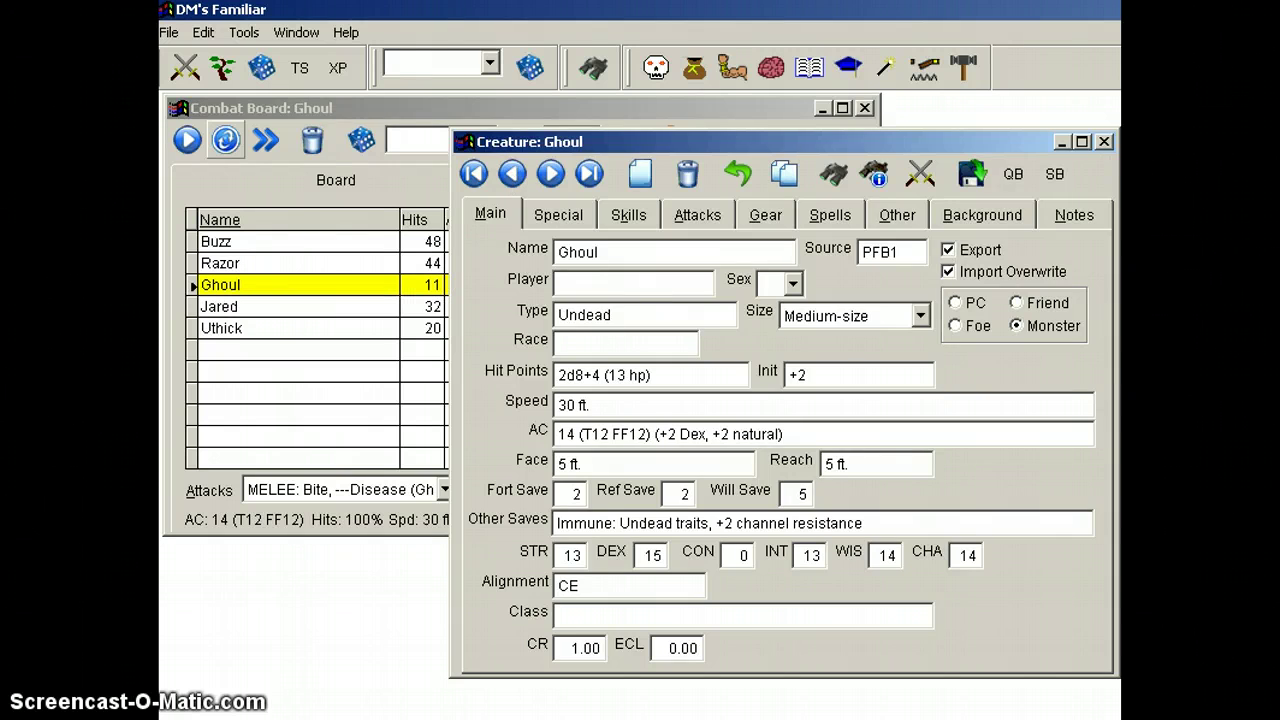
{"action": "left_click", "coordinate": [1104, 141]}
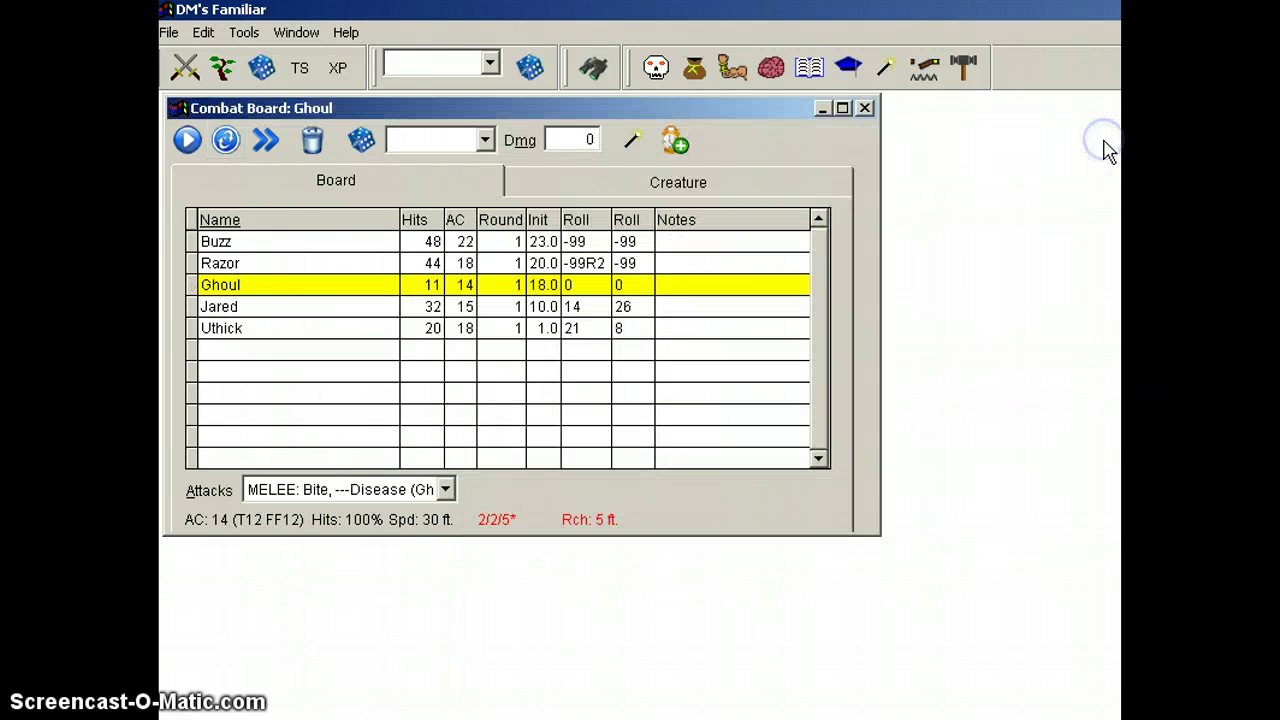
Step: Examine the ghoul's hits, AC, round, initiative, saves and reach on the Combat Board, and compare them with Buzz's entry
{"action": "left_click", "coordinate": [234, 289]}
{"action": "left_click", "coordinate": [432, 286]}
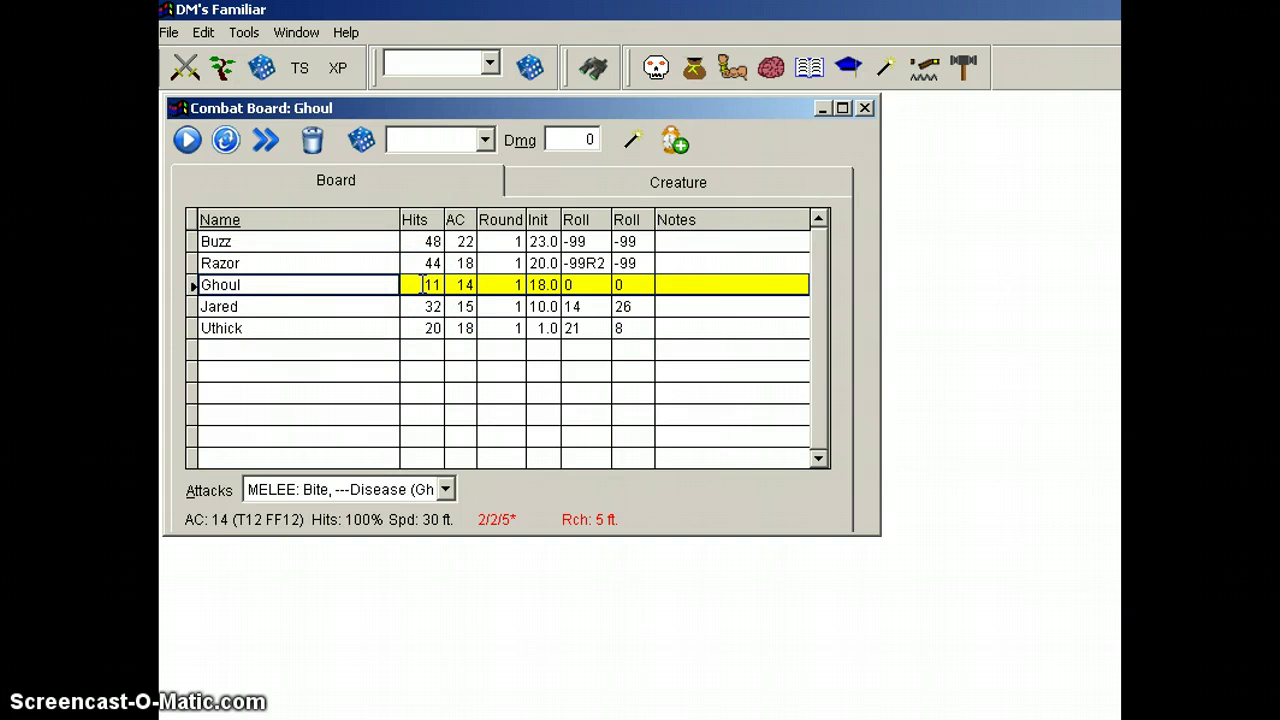
{"action": "left_click", "coordinate": [454, 285]}
{"action": "left_click", "coordinate": [502, 287]}
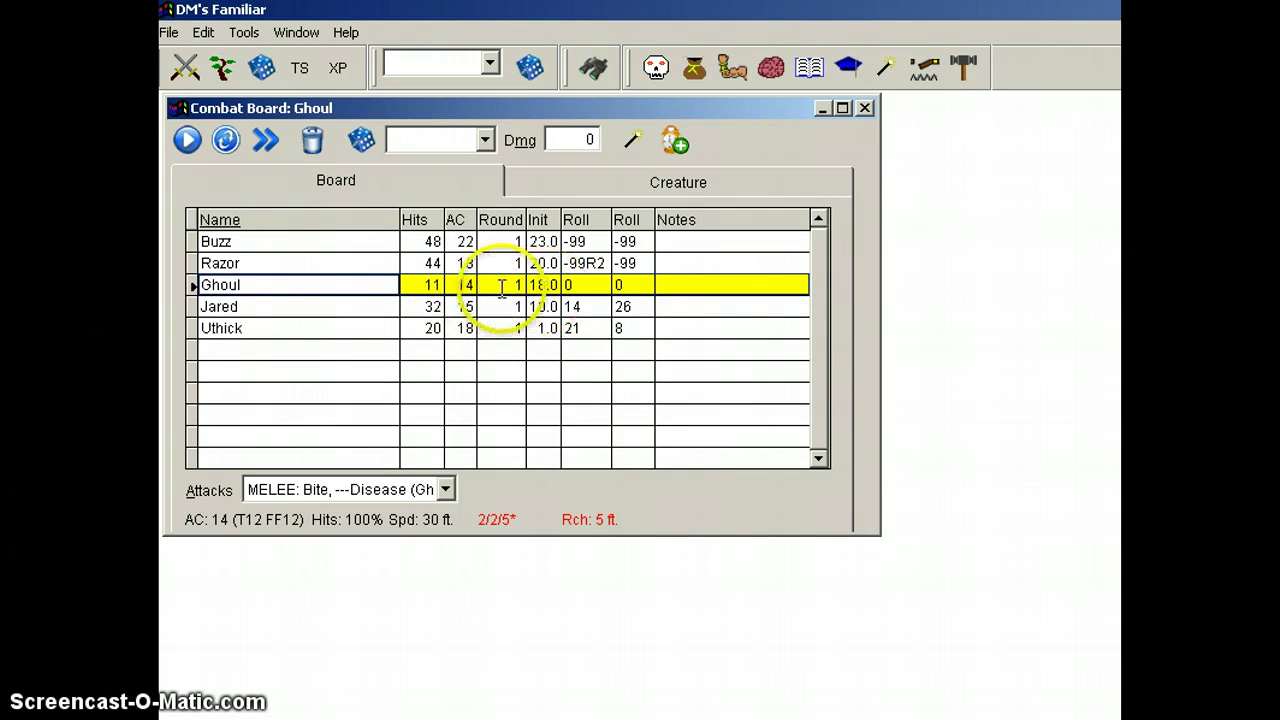
{"action": "left_click", "coordinate": [550, 285]}
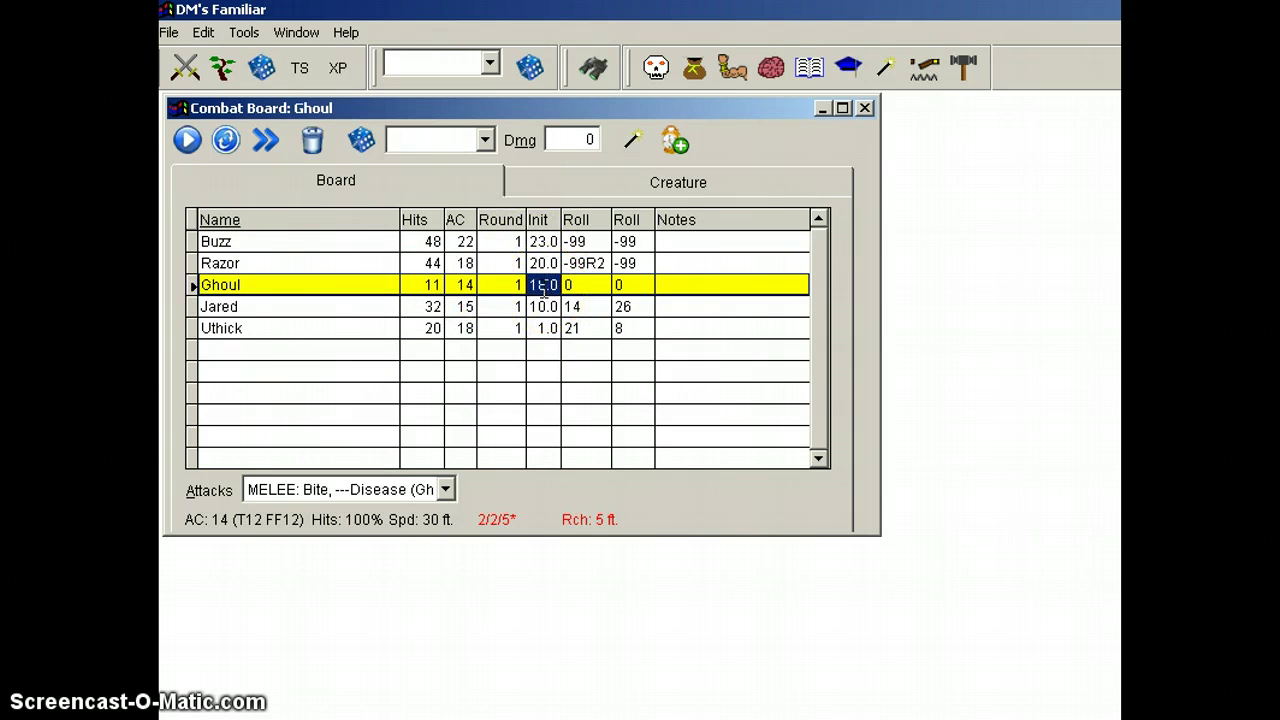
{"action": "mouse_move", "coordinate": [186, 535]}
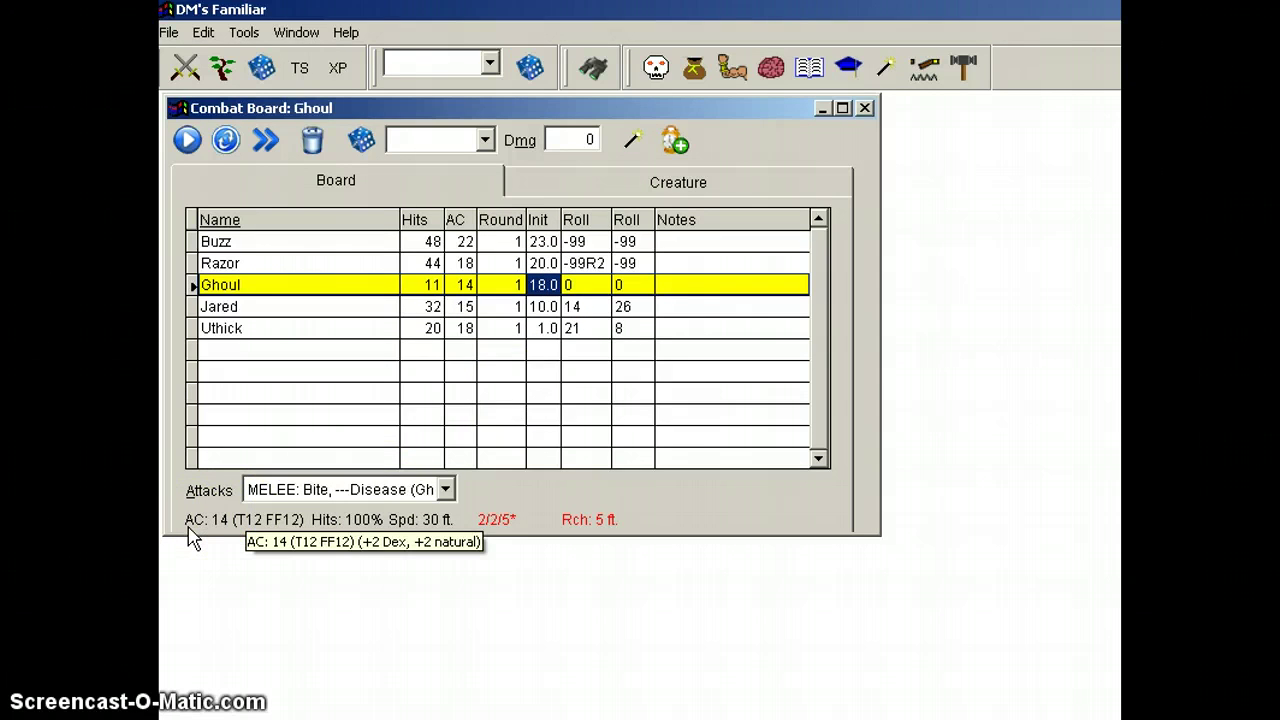
{"action": "left_click", "coordinate": [250, 535]}
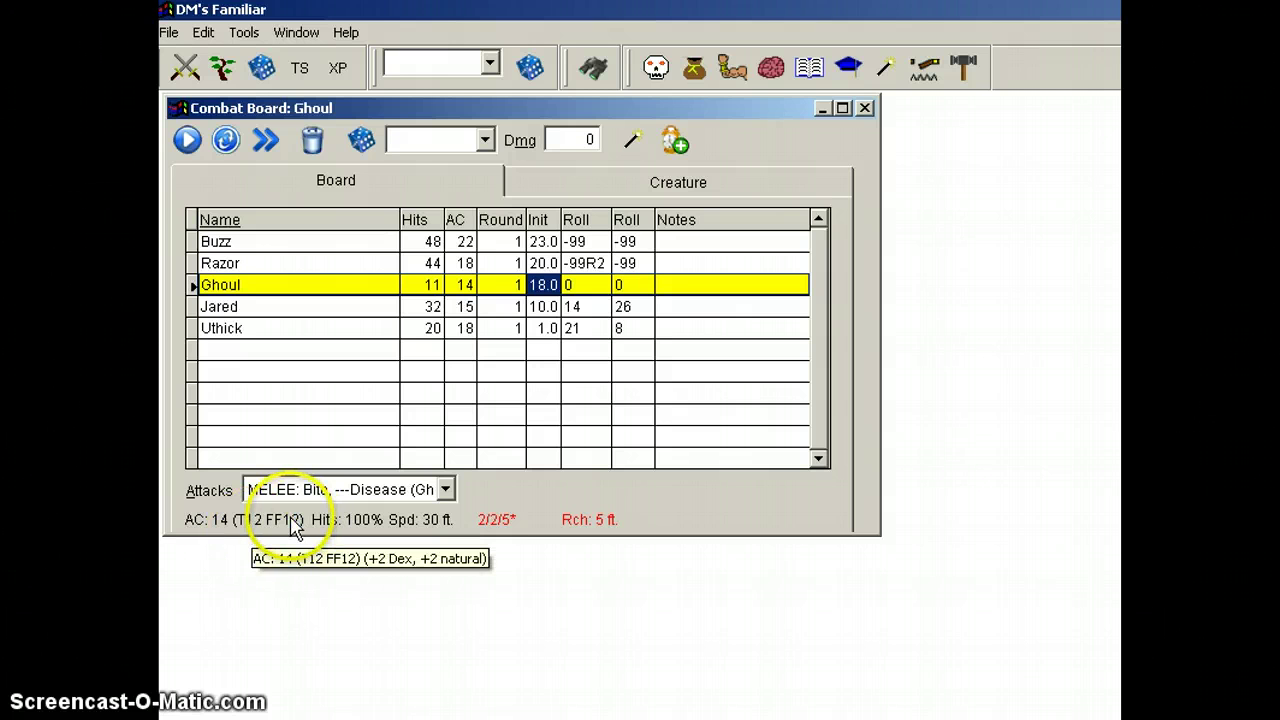
{"action": "left_click", "coordinate": [498, 524]}
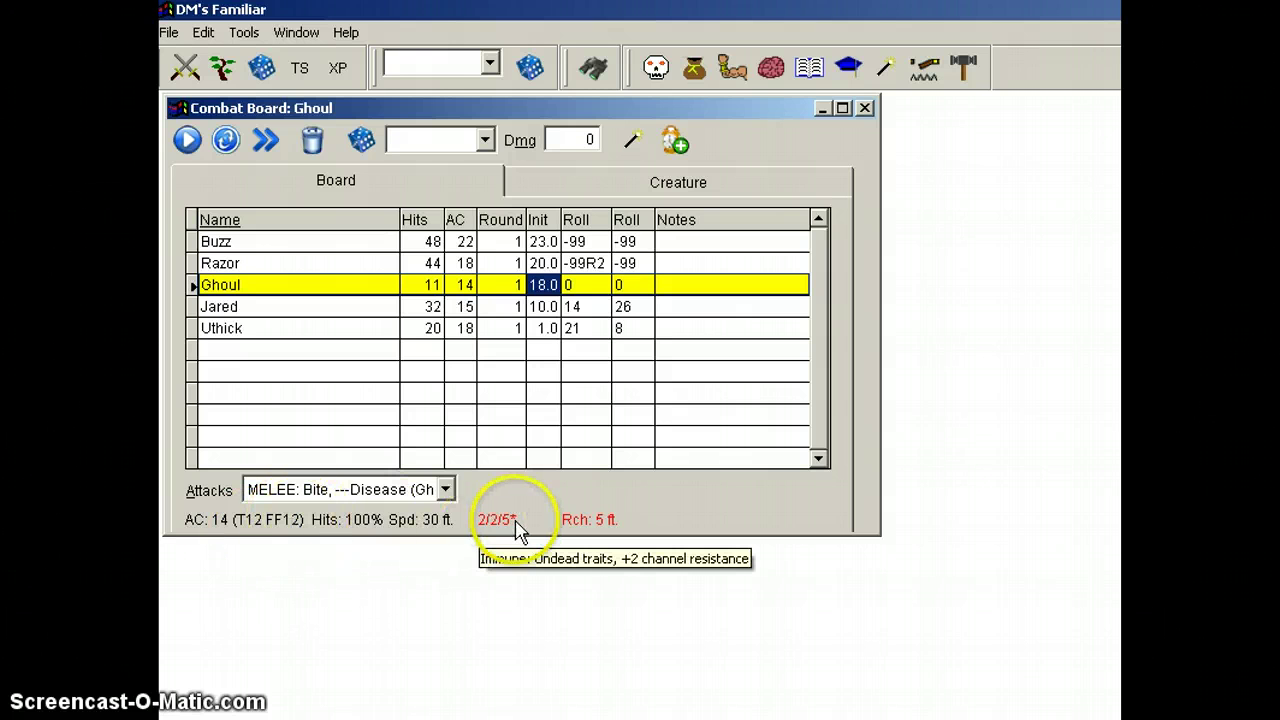
{"action": "left_click", "coordinate": [500, 528]}
{"action": "left_click", "coordinate": [588, 528]}
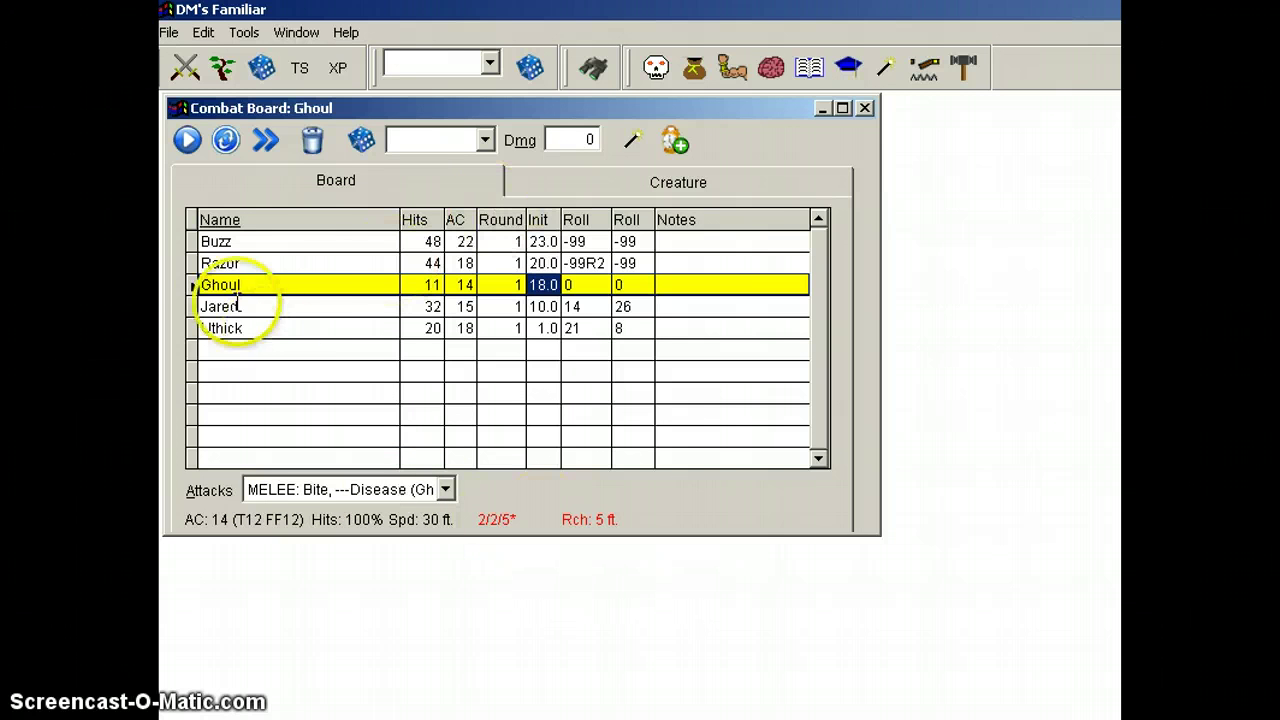
{"action": "left_click", "coordinate": [240, 241]}
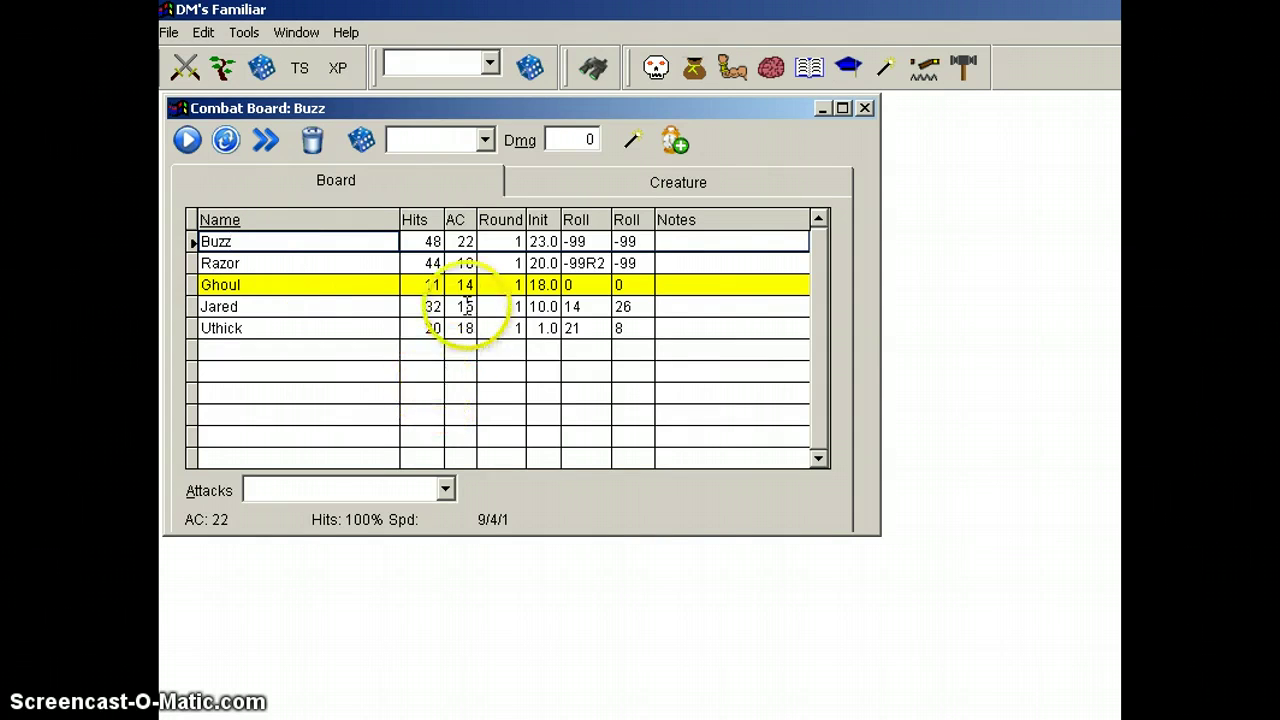
{"action": "left_click", "coordinate": [463, 286]}
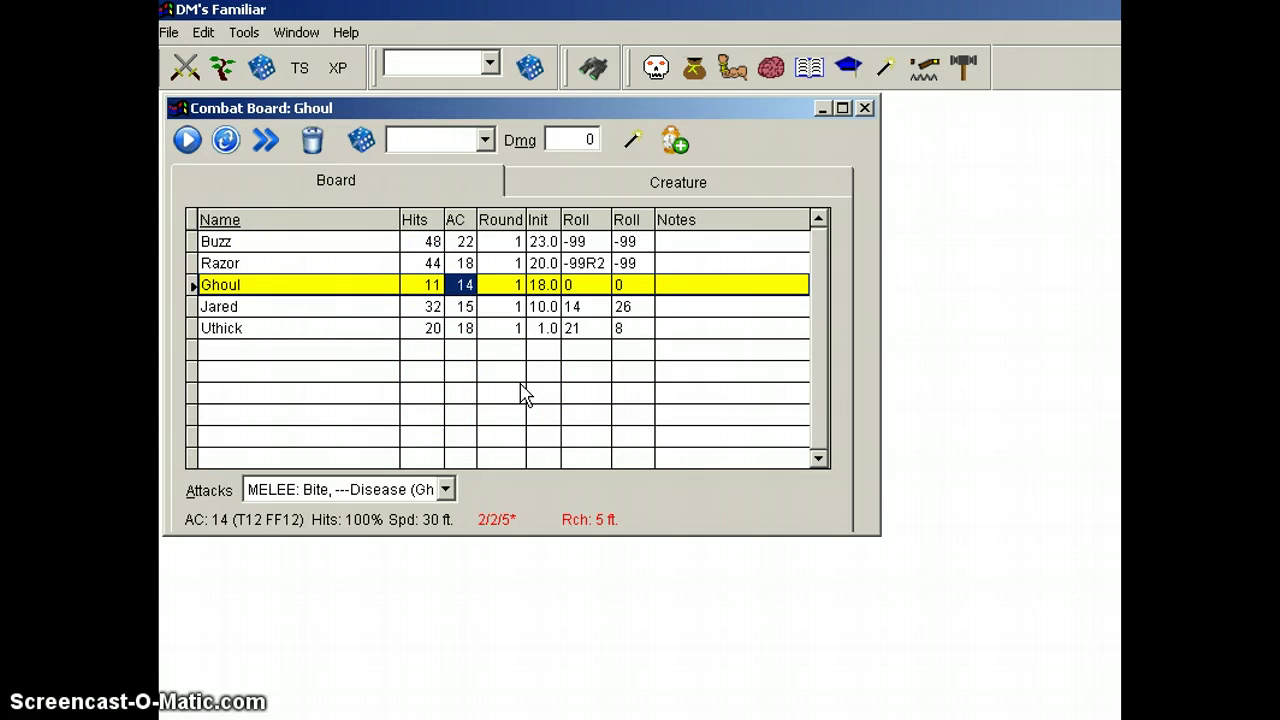
Step: Try setting the ghoul's hits to 3, and restore them to 11
{"action": "left_click", "coordinate": [423, 286]}
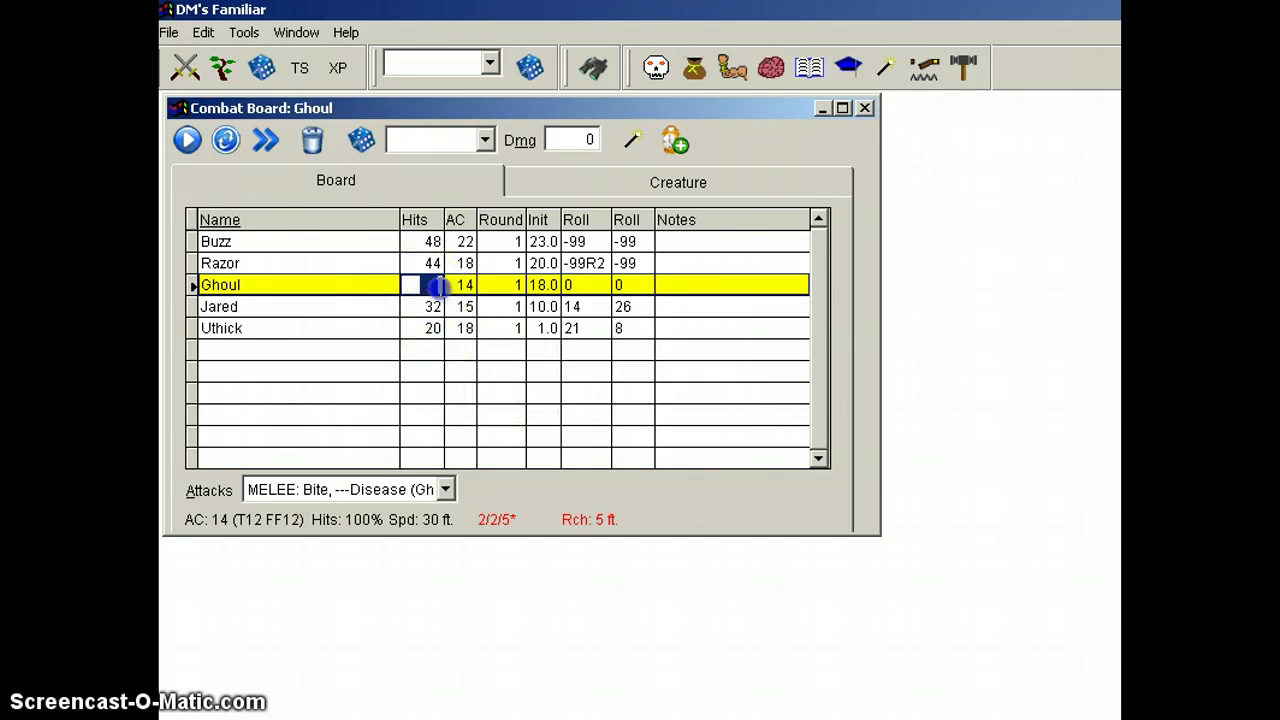
{"action": "type", "text": "3"}
{"action": "key", "text": "Tab"}
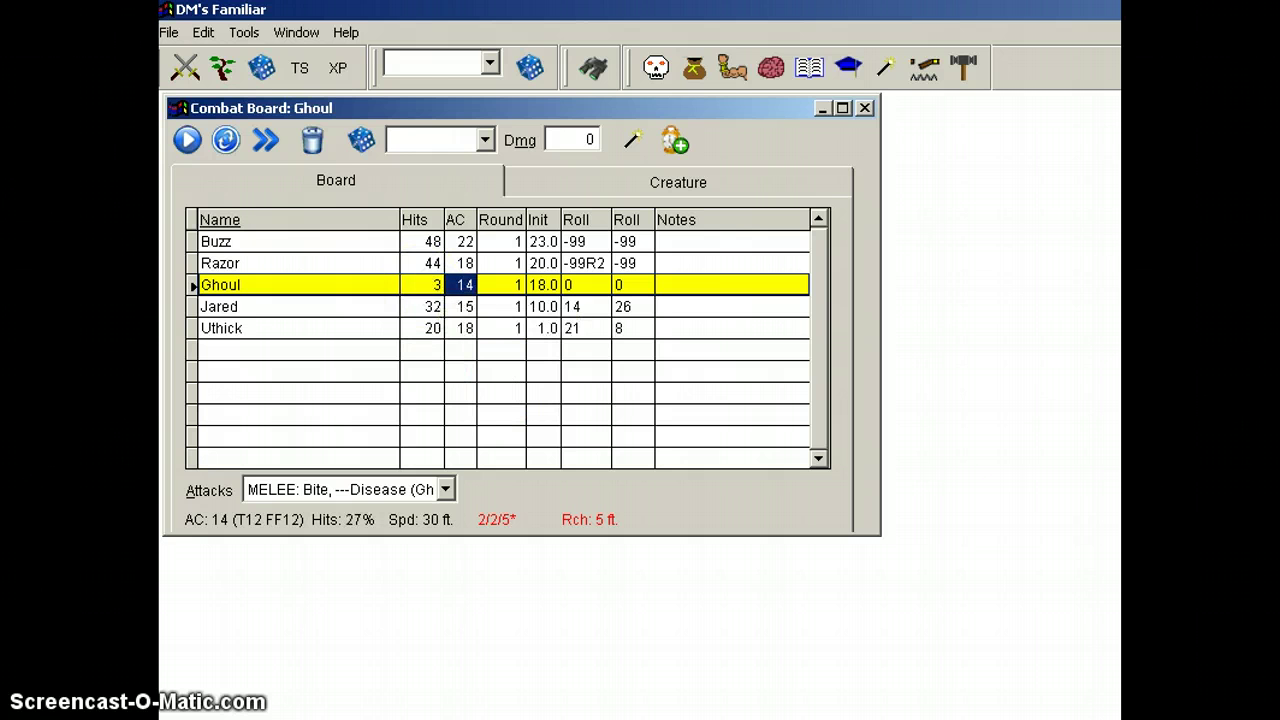
{"action": "left_click", "coordinate": [423, 285]}
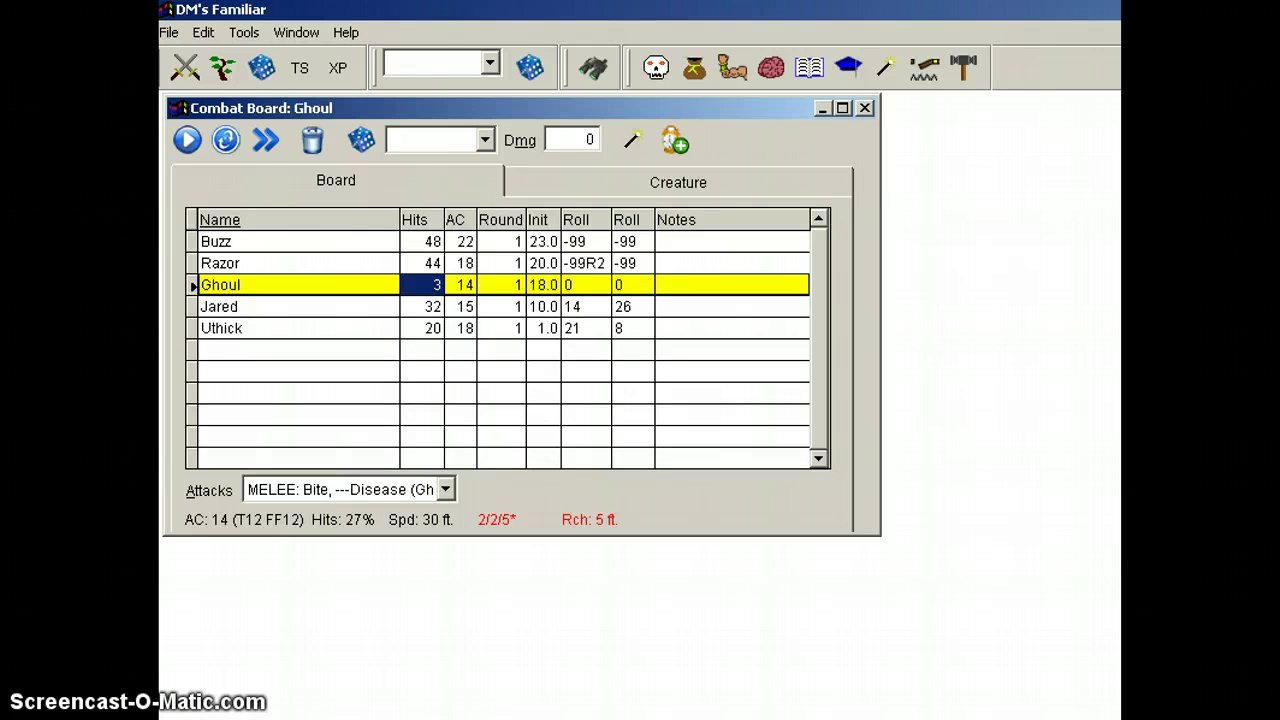
{"action": "type", "text": "11"}
{"action": "key", "text": "Return"}
Step: Set the ghoul's hits directly to 8 on the Combat Board
{"action": "left_click", "coordinate": [441, 285]}
{"action": "type", "text": "8"}
{"action": "key", "text": "Tab"}
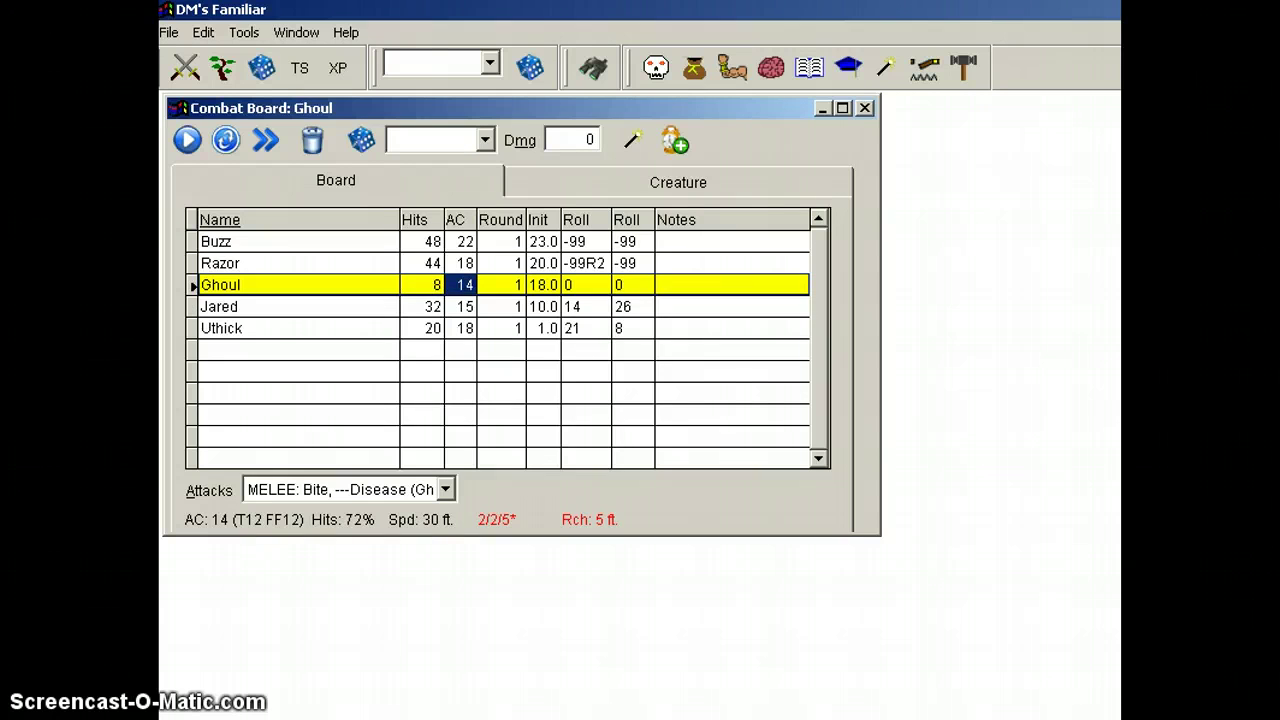
Step: Apply 2 points of damage to the ghoul with the board's damage function
{"action": "left_click", "coordinate": [575, 139]}
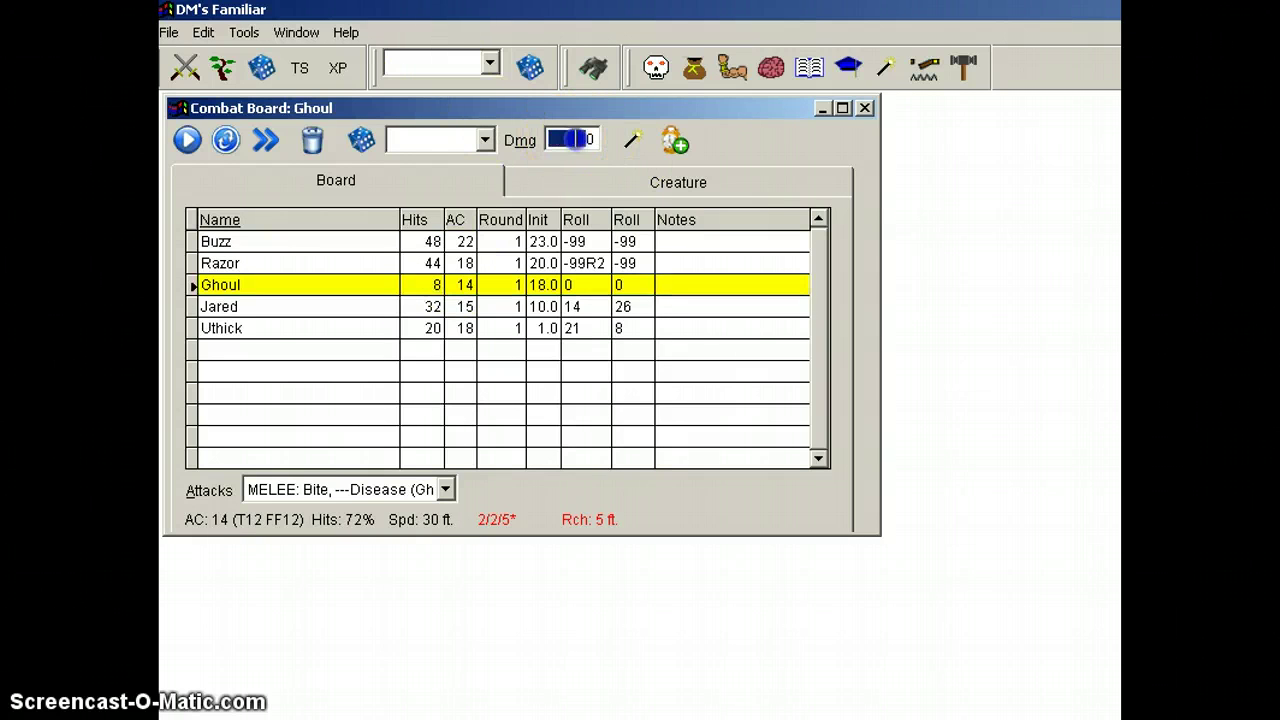
{"action": "type", "text": "2"}
{"action": "left_click", "coordinate": [520, 141]}
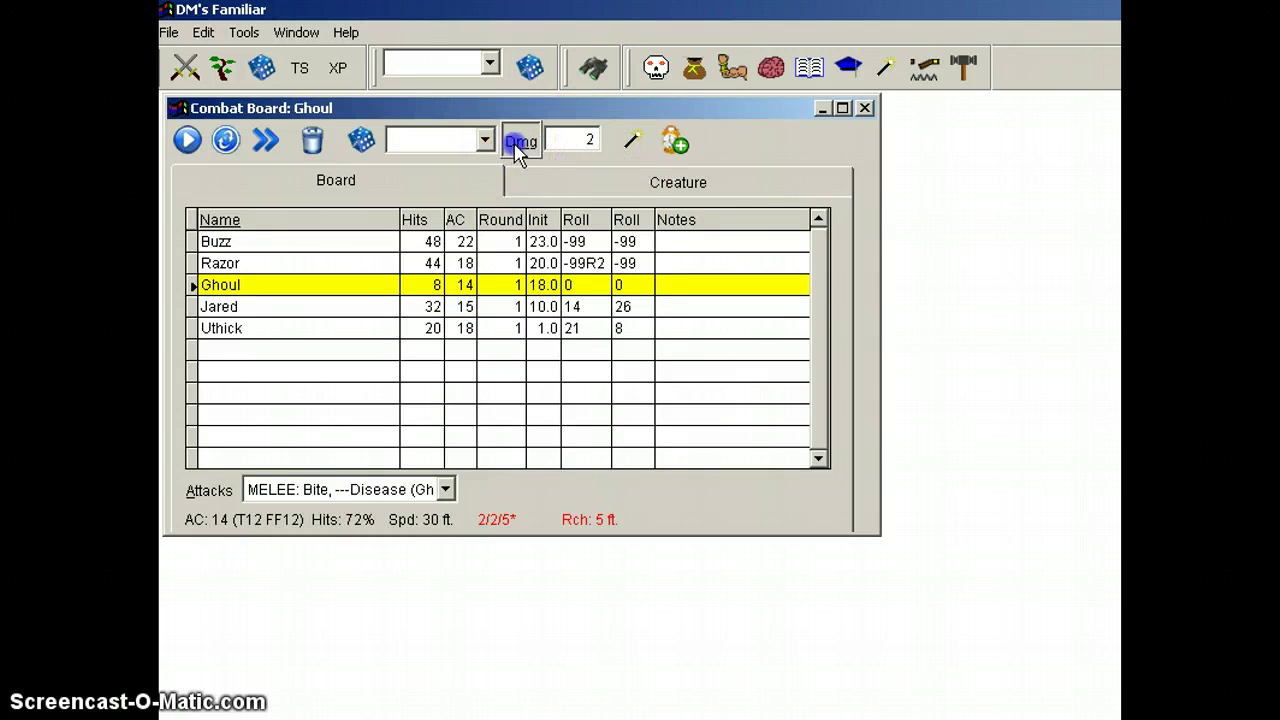
{"action": "left_click", "coordinate": [509, 392]}
{"action": "left_click", "coordinate": [509, 397]}
Step: End Buzz's turn to advance the combat order, and check Buzz's round and initiative
{"action": "left_click", "coordinate": [251, 241]}
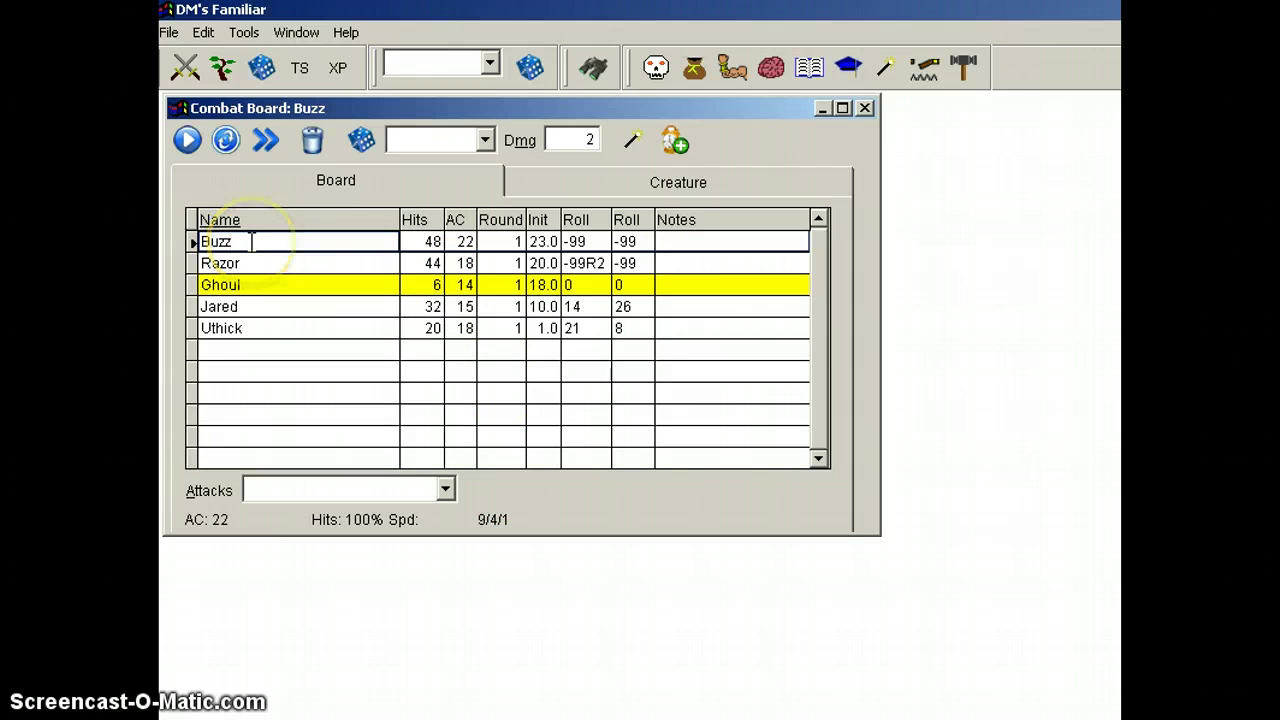
{"action": "left_click", "coordinate": [190, 140]}
{"action": "left_click", "coordinate": [231, 249]}
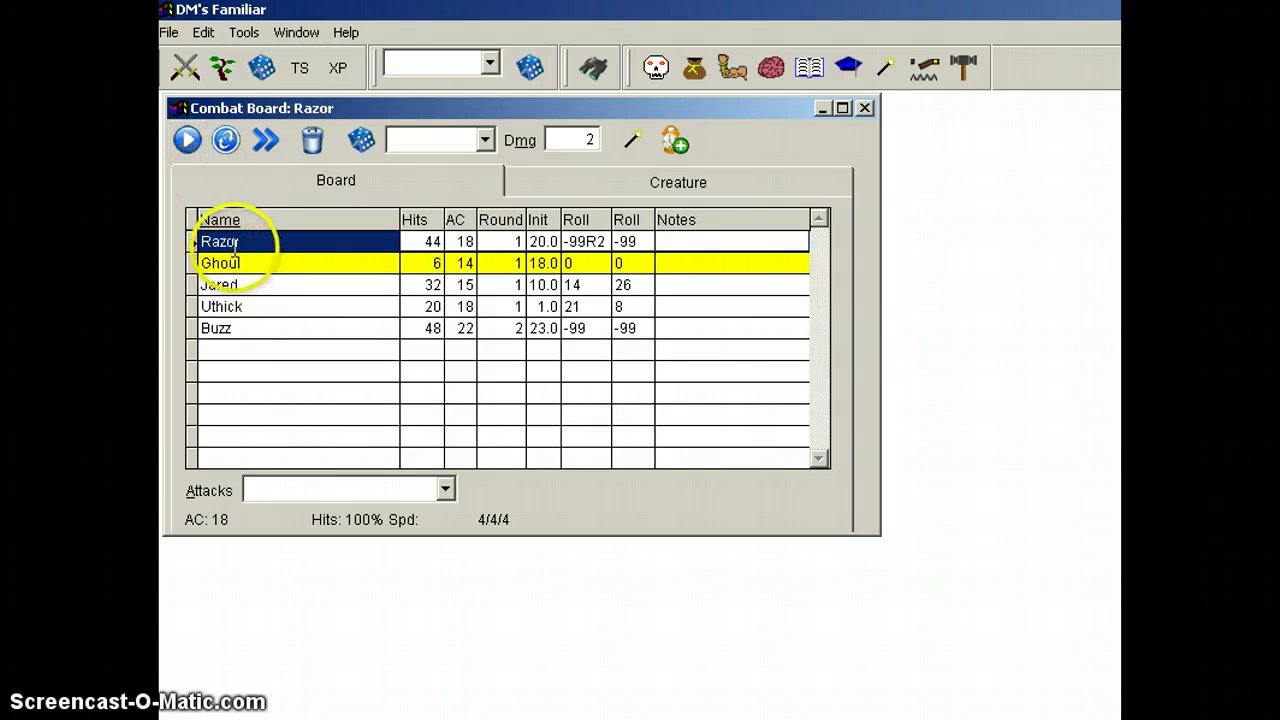
{"action": "left_click", "coordinate": [229, 340]}
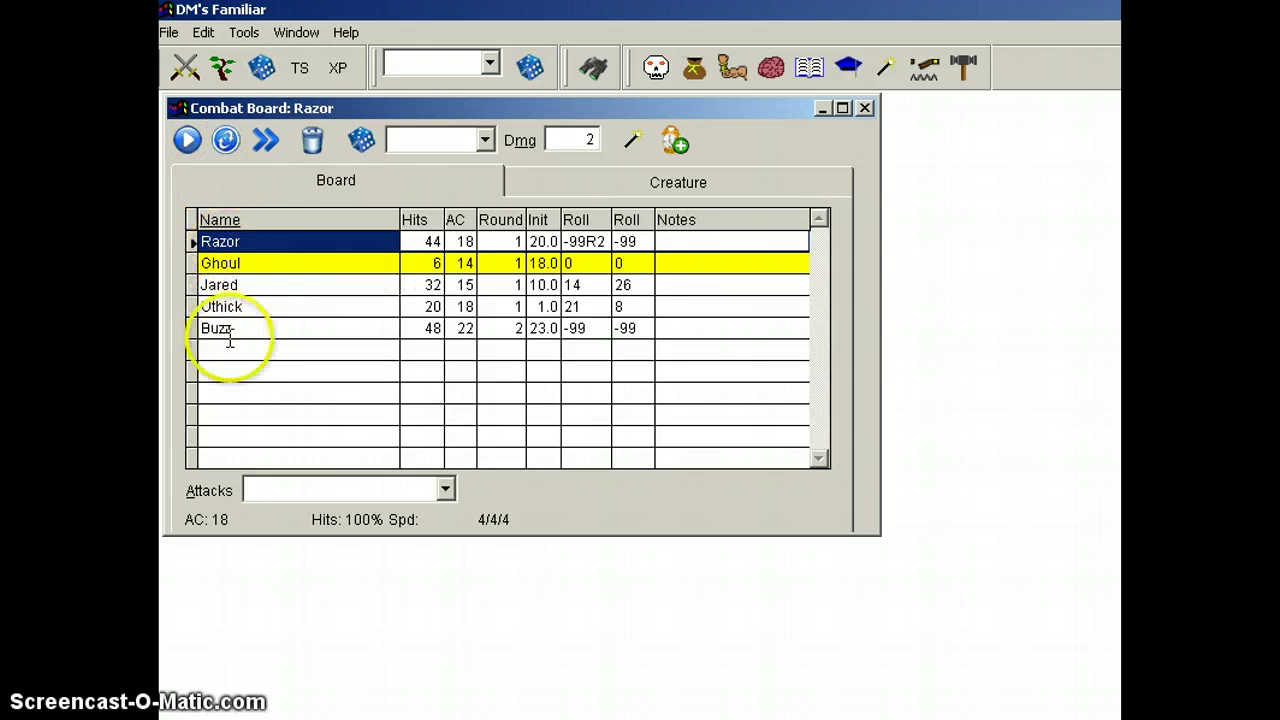
{"action": "left_click", "coordinate": [498, 328]}
{"action": "left_click", "coordinate": [543, 333]}
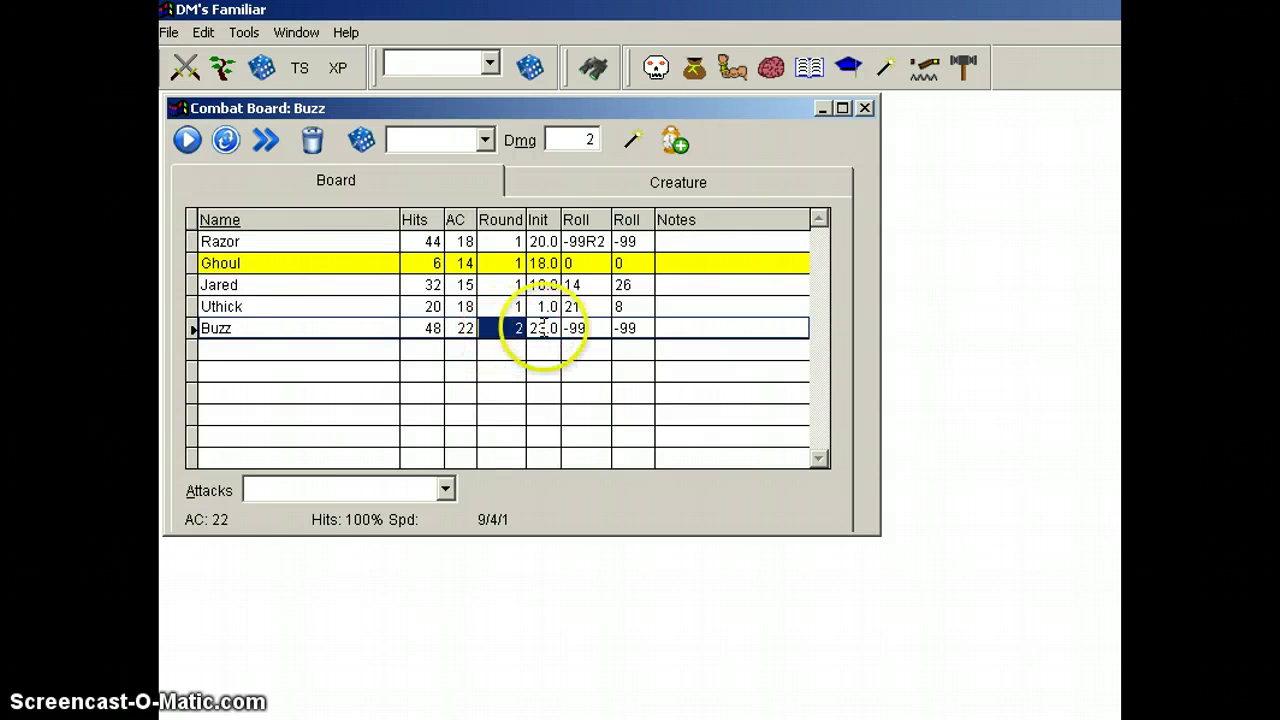
Step: End Razor's turn on the Combat Board so the ghoul acts next
{"action": "left_click", "coordinate": [537, 348]}
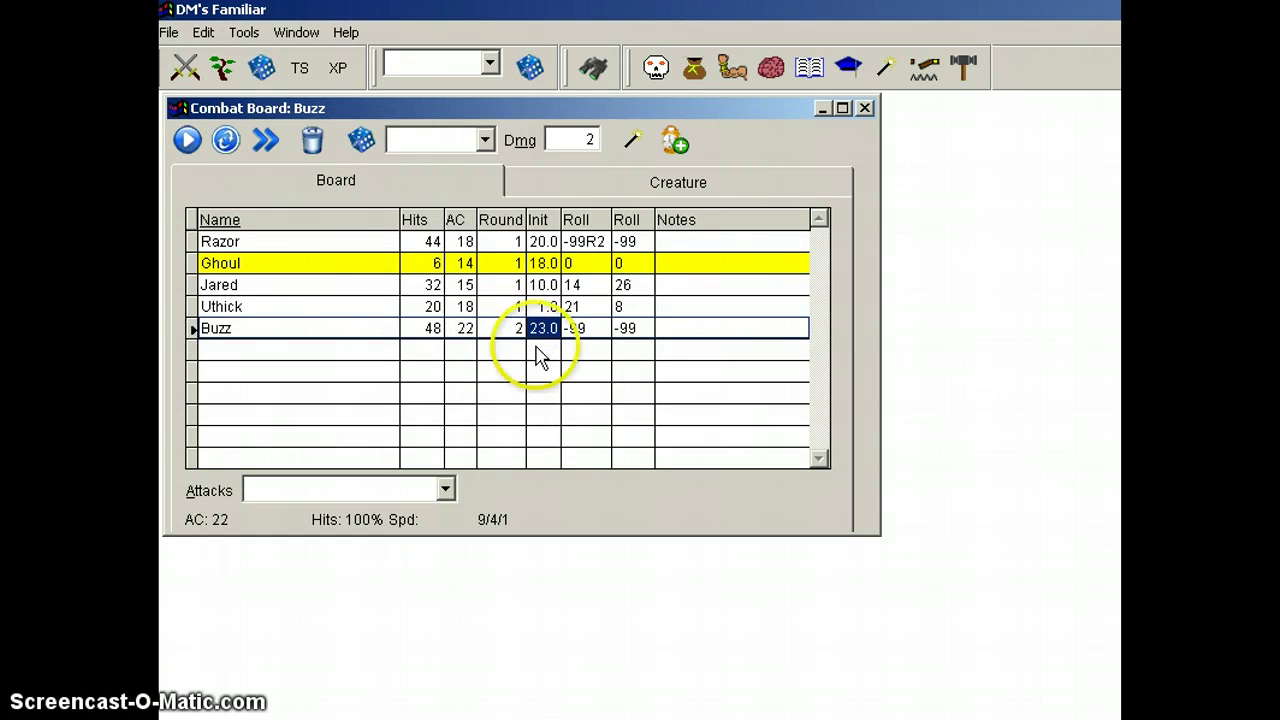
{"action": "double_click", "coordinate": [229, 240]}
{"action": "left_click", "coordinate": [345, 338]}
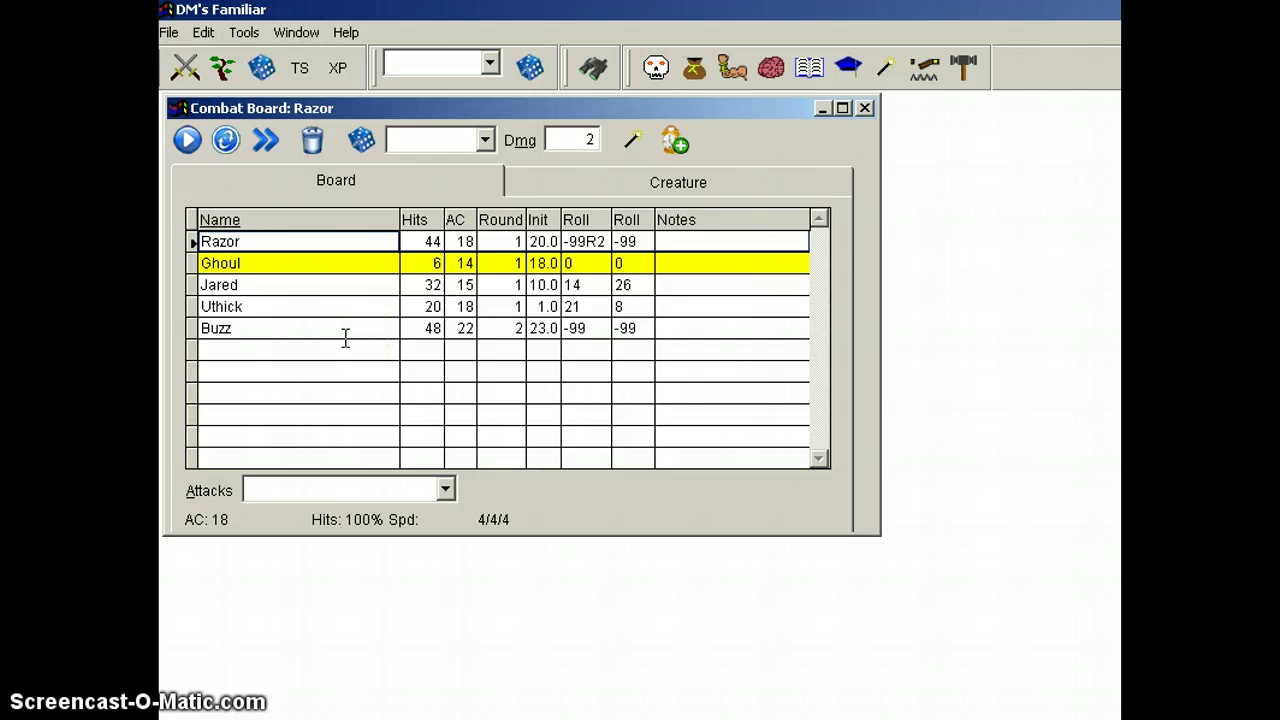
{"action": "left_click", "coordinate": [187, 140]}
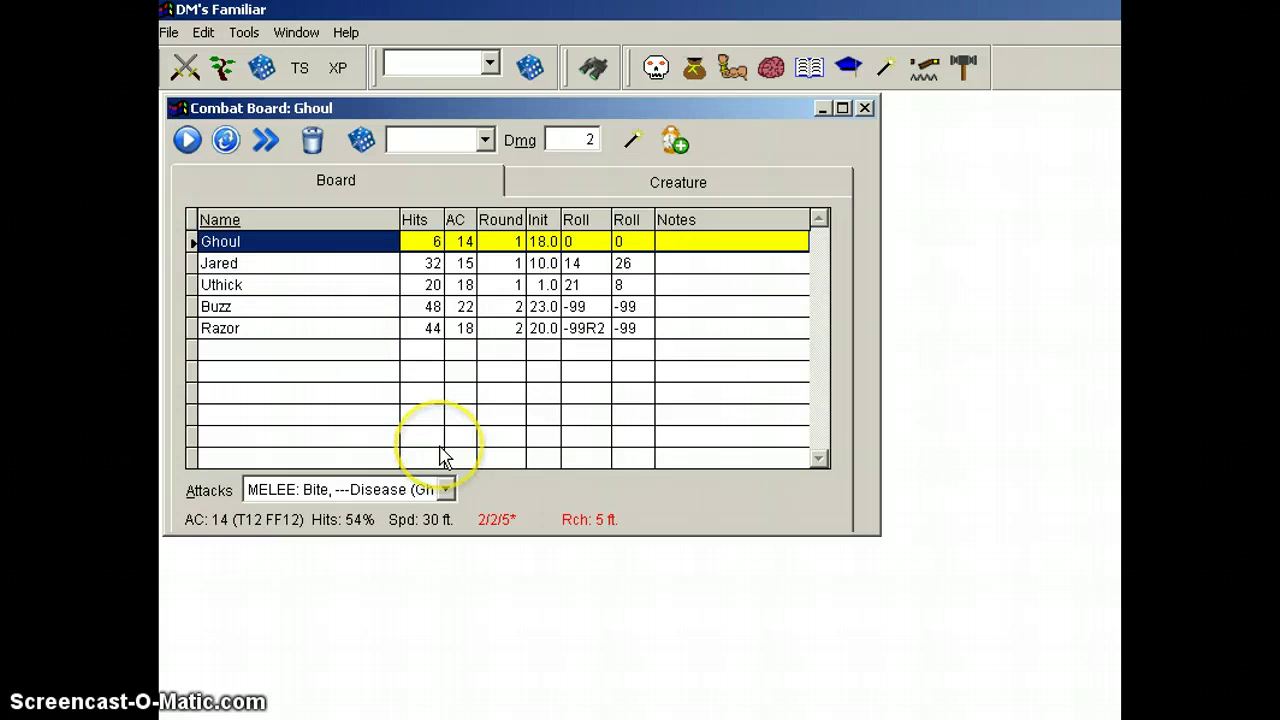
Step: Roll the ghoul's MELEE attack with bite, disease and claws, and reposition the Output window to read the results
{"action": "left_click", "coordinate": [309, 490]}
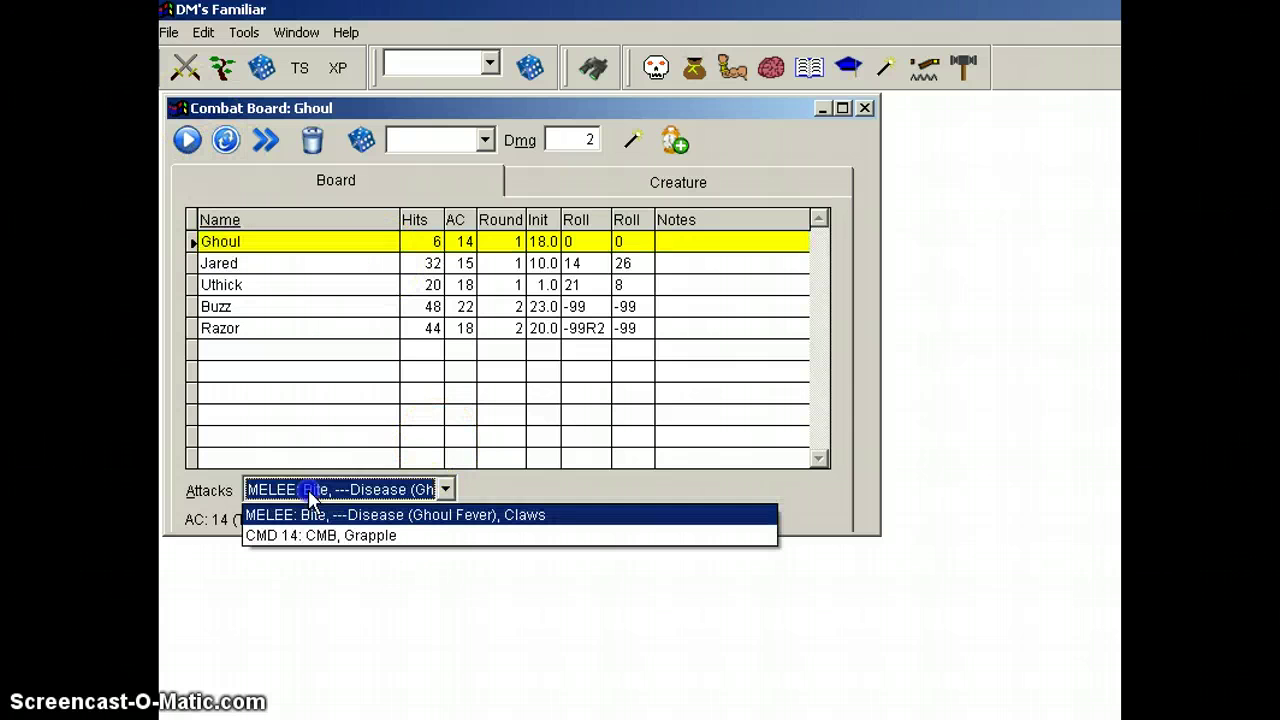
{"action": "left_click", "coordinate": [391, 521]}
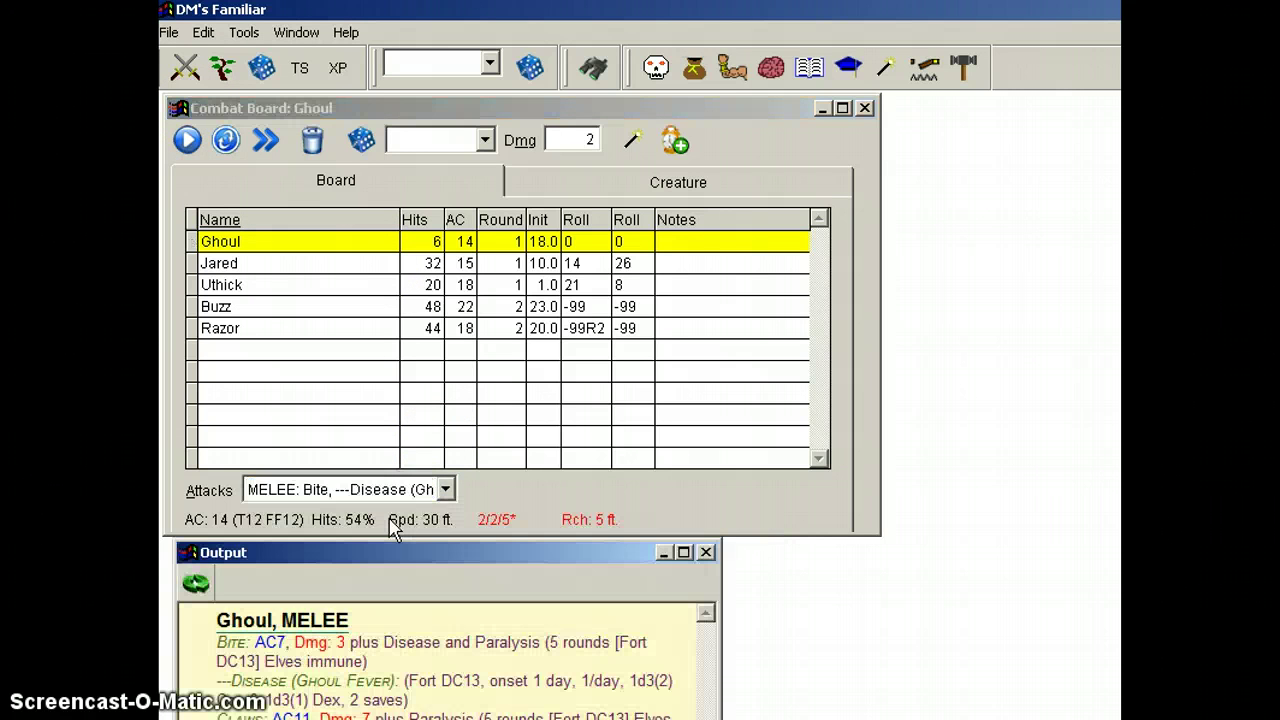
{"action": "left_click_drag", "start_coordinate": [409, 551], "coordinate": [405, 488]}
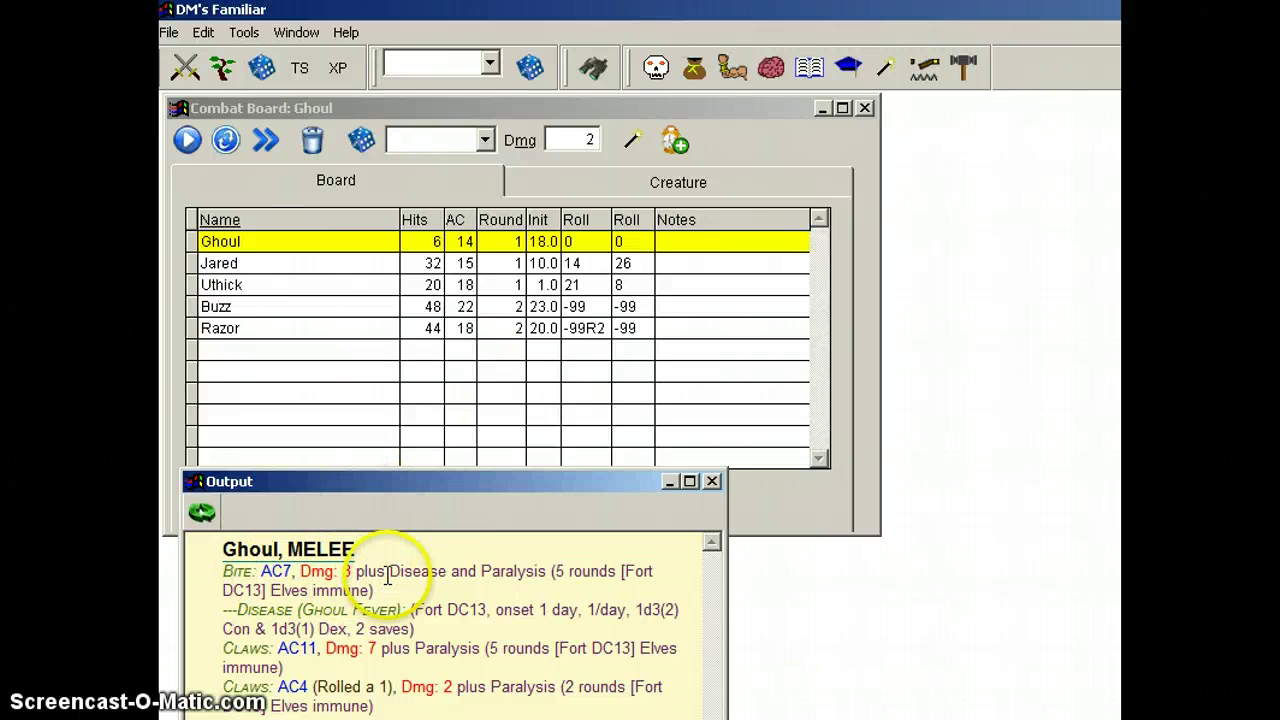
{"action": "left_click", "coordinate": [563, 566]}
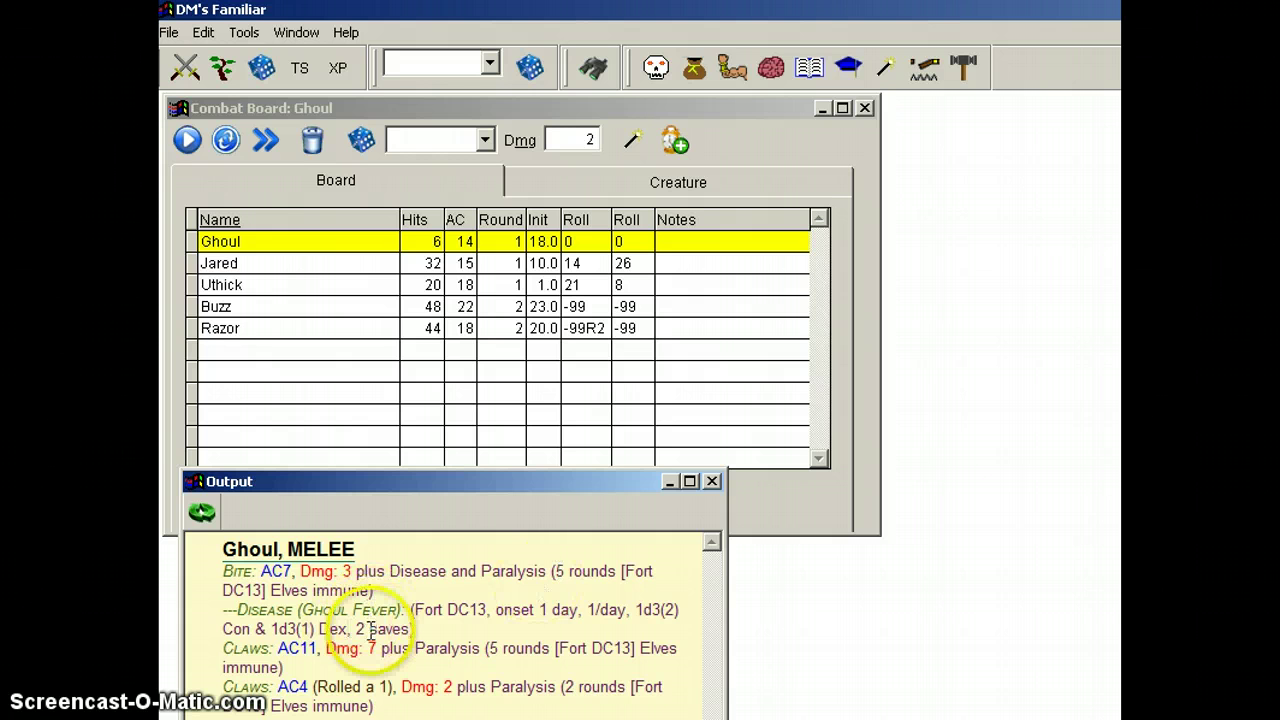
{"action": "mouse_move", "coordinate": [386, 486]}
{"action": "left_mouse_down"}
{"action": "mouse_move", "coordinate": [389, 470]}
{"action": "mouse_move", "coordinate": [389, 481]}
{"action": "left_mouse_up"}
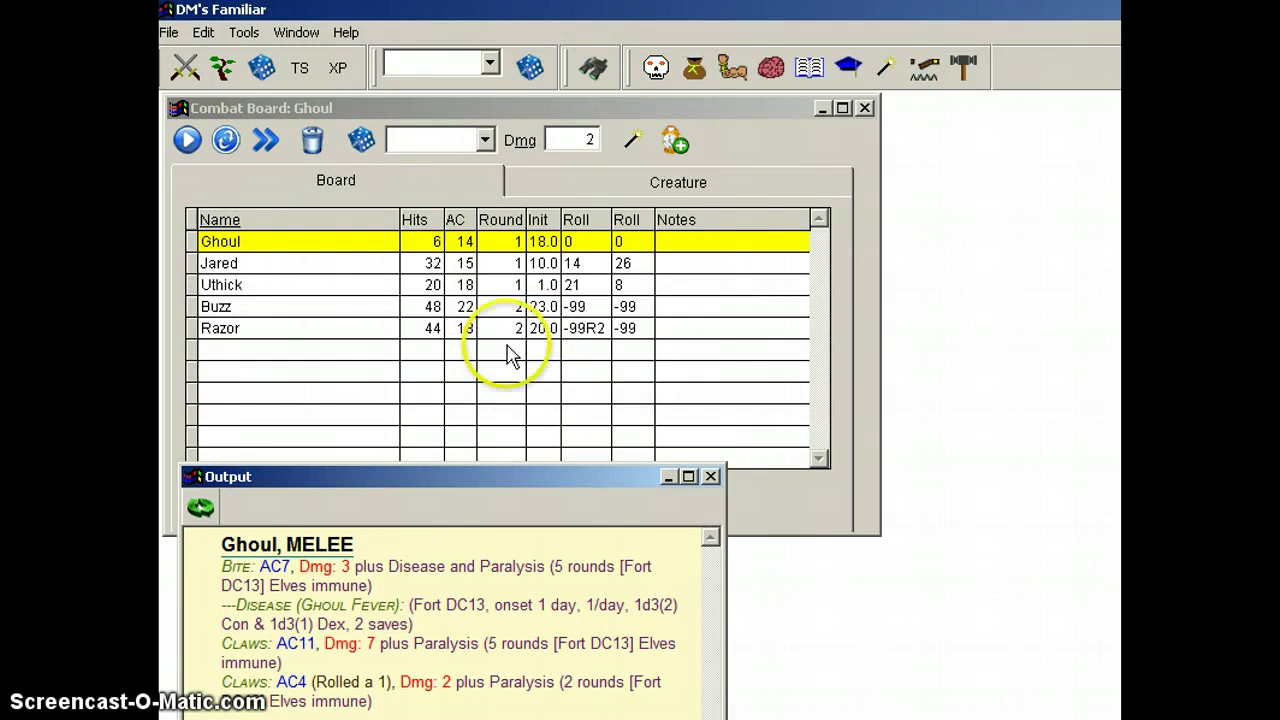
Step: End the turns of the ghoul, Jared and Uthick to return the combat order to Buzz
{"action": "left_click", "coordinate": [306, 242]}
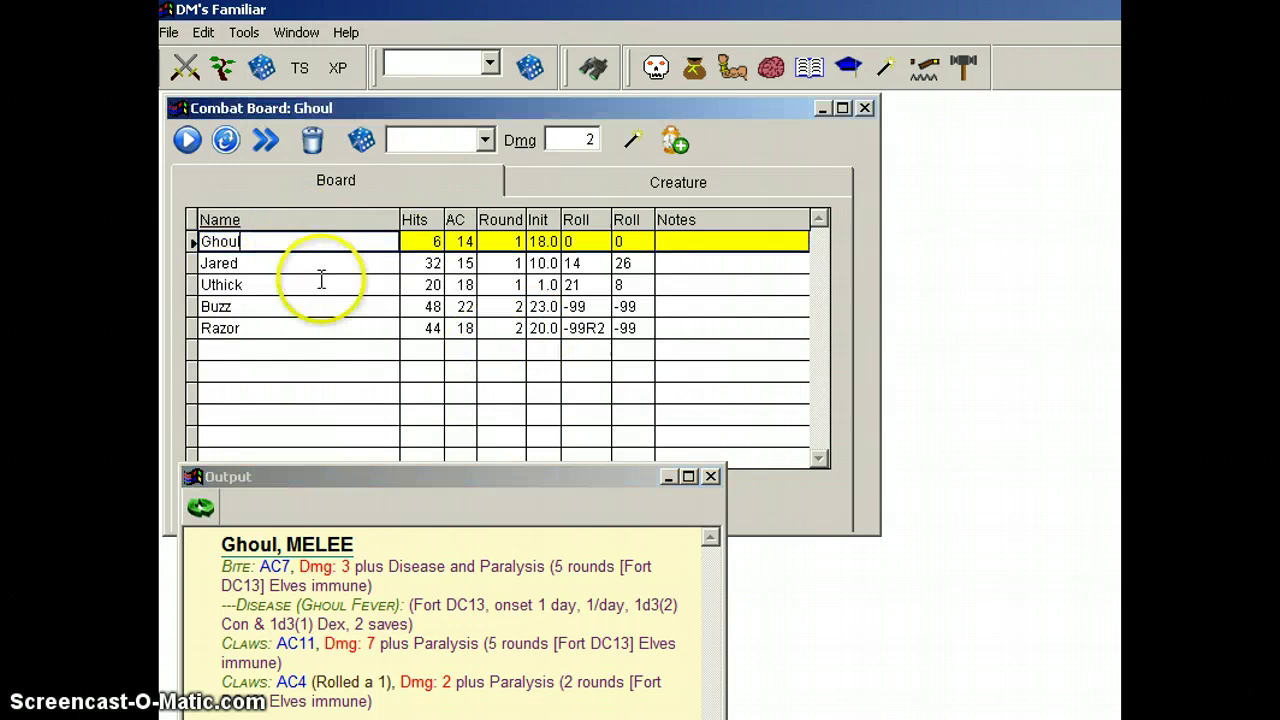
{"action": "left_click", "coordinate": [188, 141]}
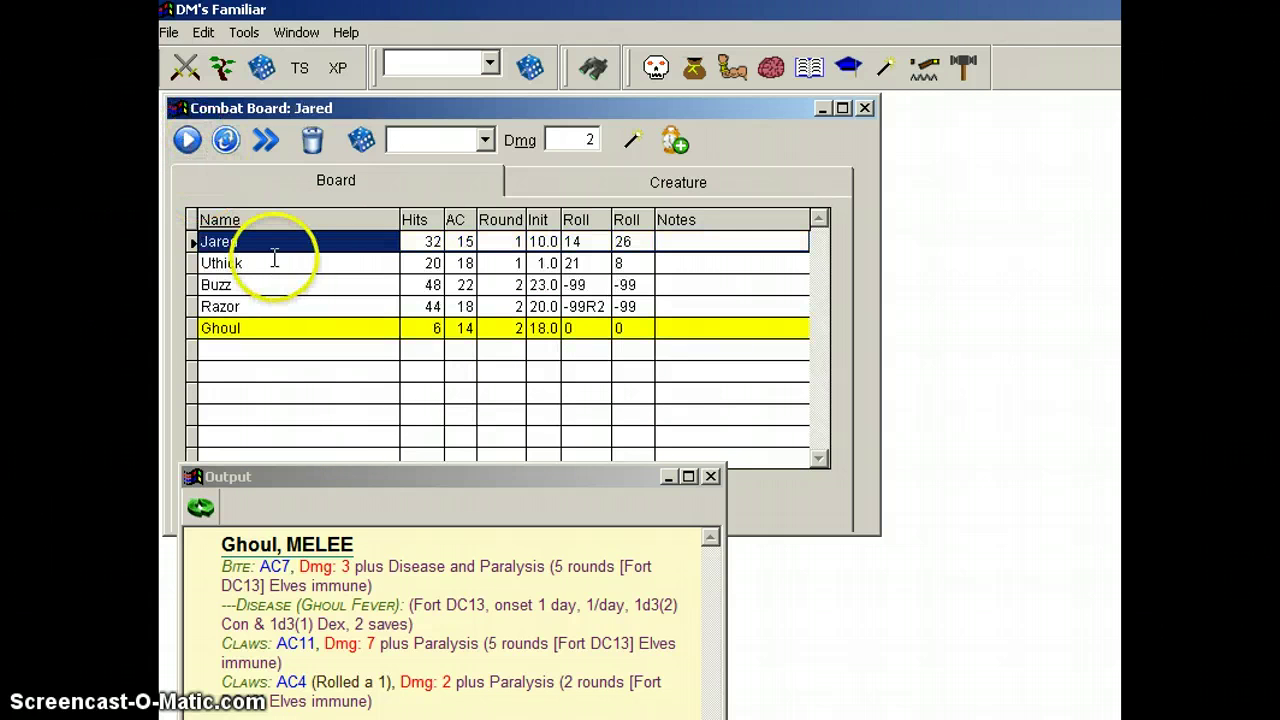
{"action": "left_click", "coordinate": [186, 140]}
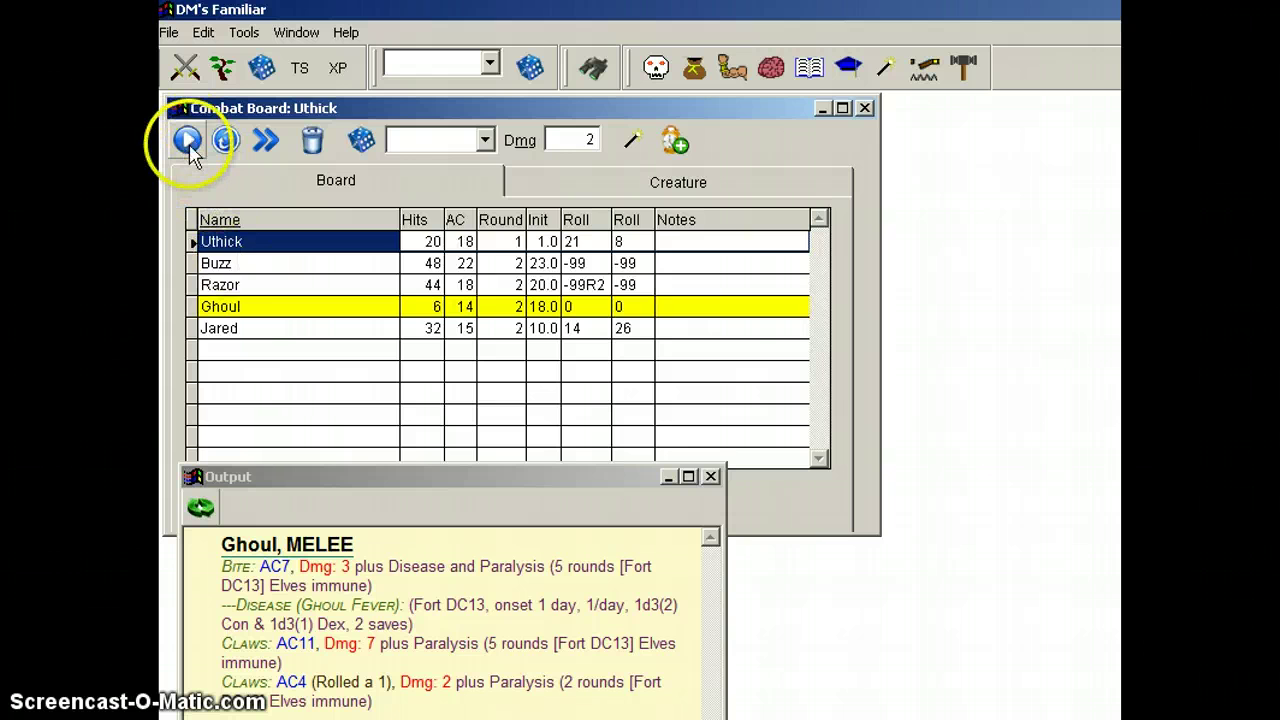
{"action": "left_click", "coordinate": [188, 141]}
{"action": "left_click", "coordinate": [500, 240]}
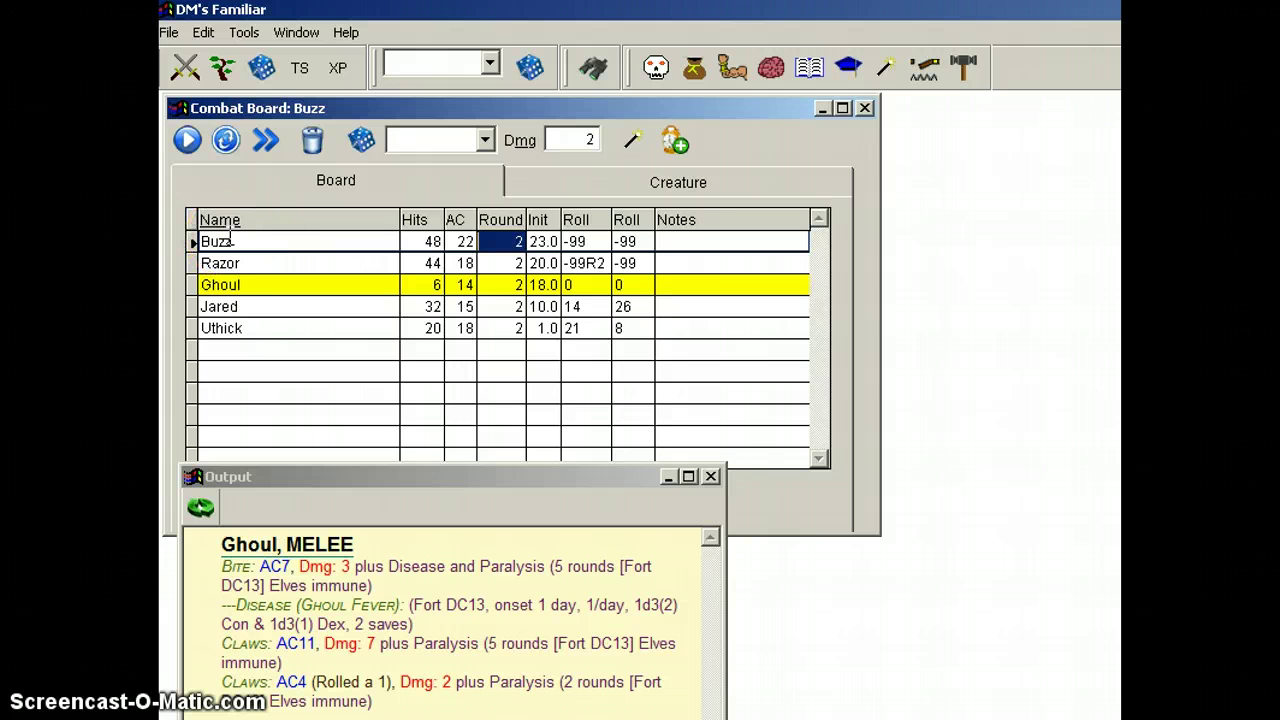
Step: Find the Lich in the creature records, add it to the Combat Board and close its record
{"action": "left_click", "coordinate": [656, 70]}
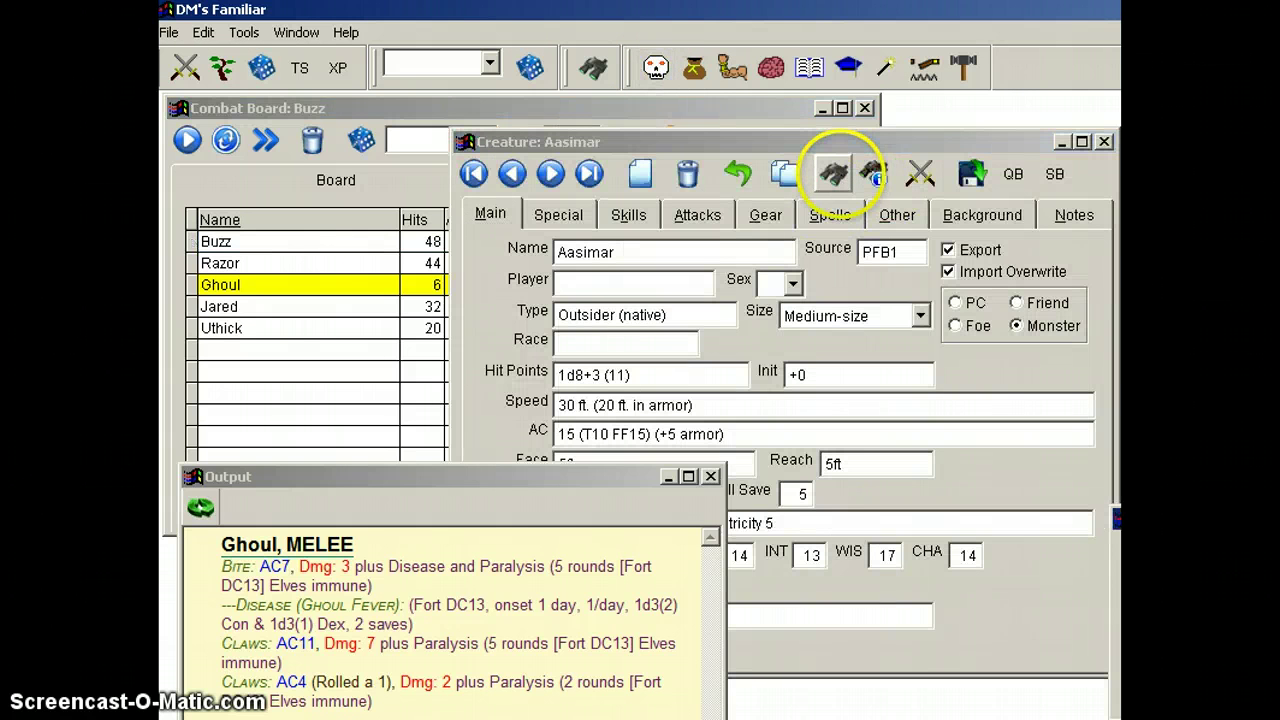
{"action": "left_click", "coordinate": [833, 172]}
{"action": "left_click_drag", "start_coordinate": [568, 251], "coordinate": [296, 328]}
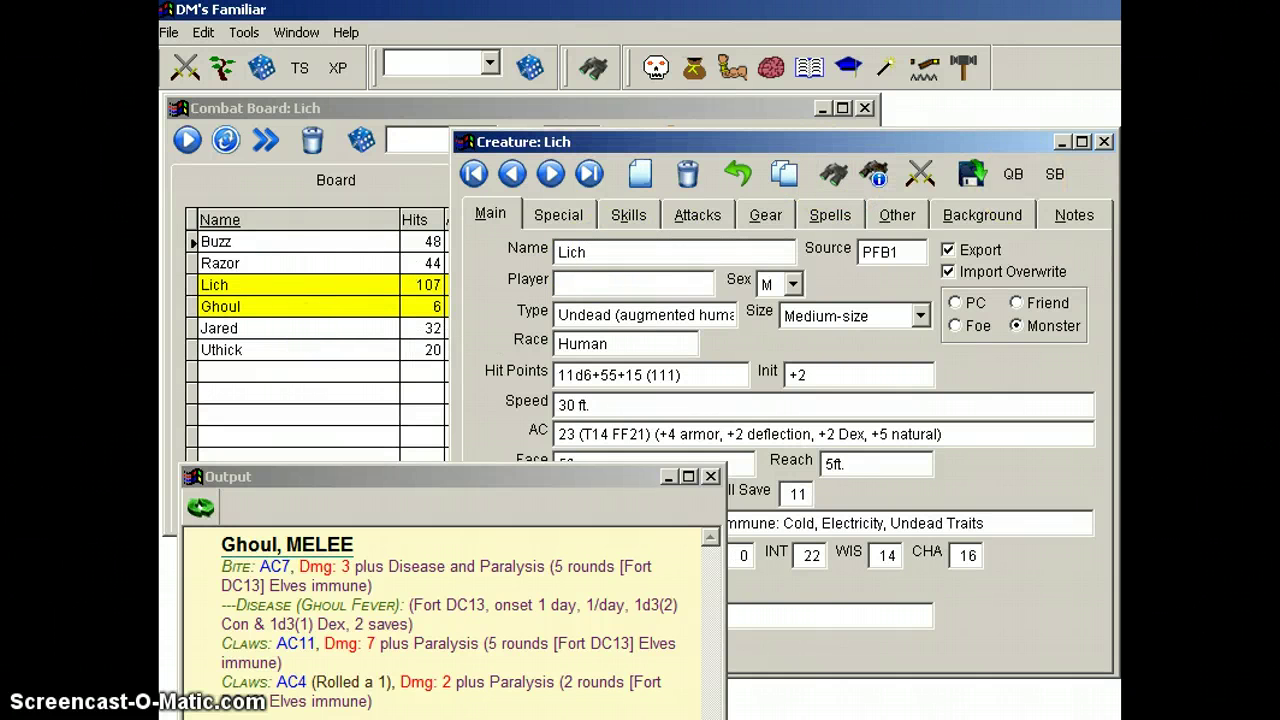
{"action": "left_click", "coordinate": [1104, 143]}
Step: Add 2 more creatures of the ghoul's kind to the Combat Board with a new initiative
{"action": "left_click", "coordinate": [238, 307]}
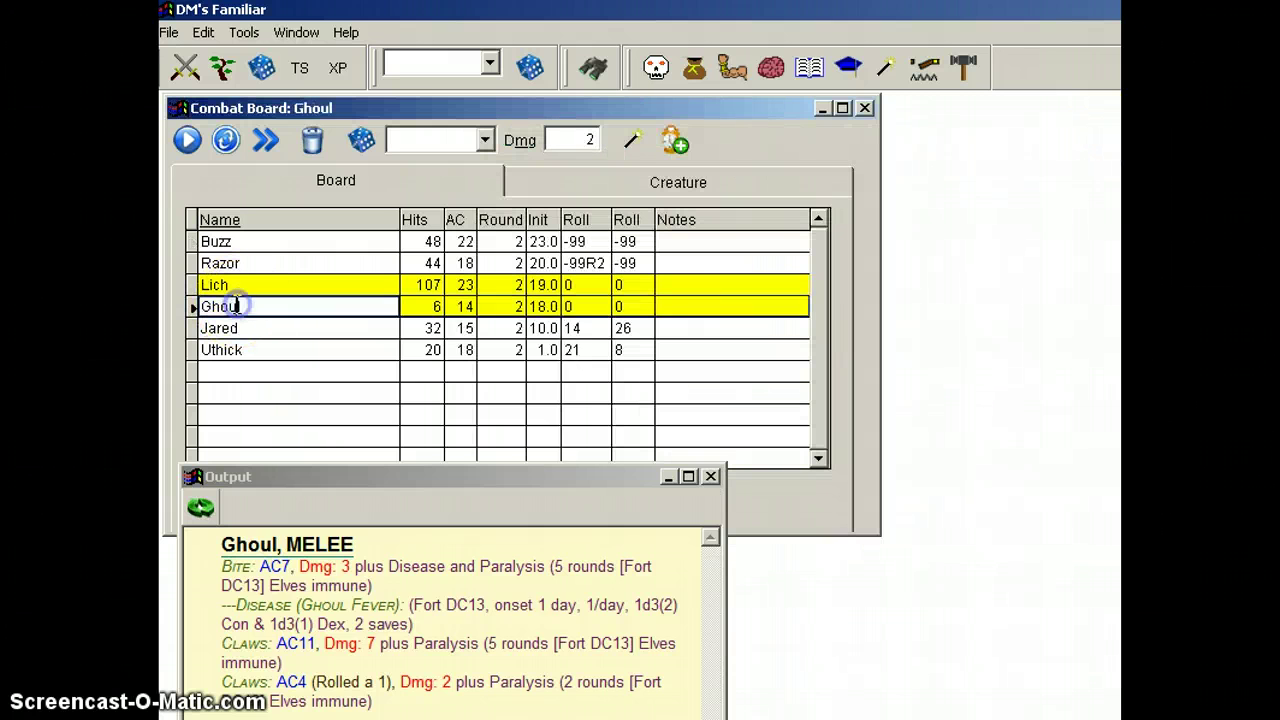
{"action": "right_click", "coordinate": [240, 310]}
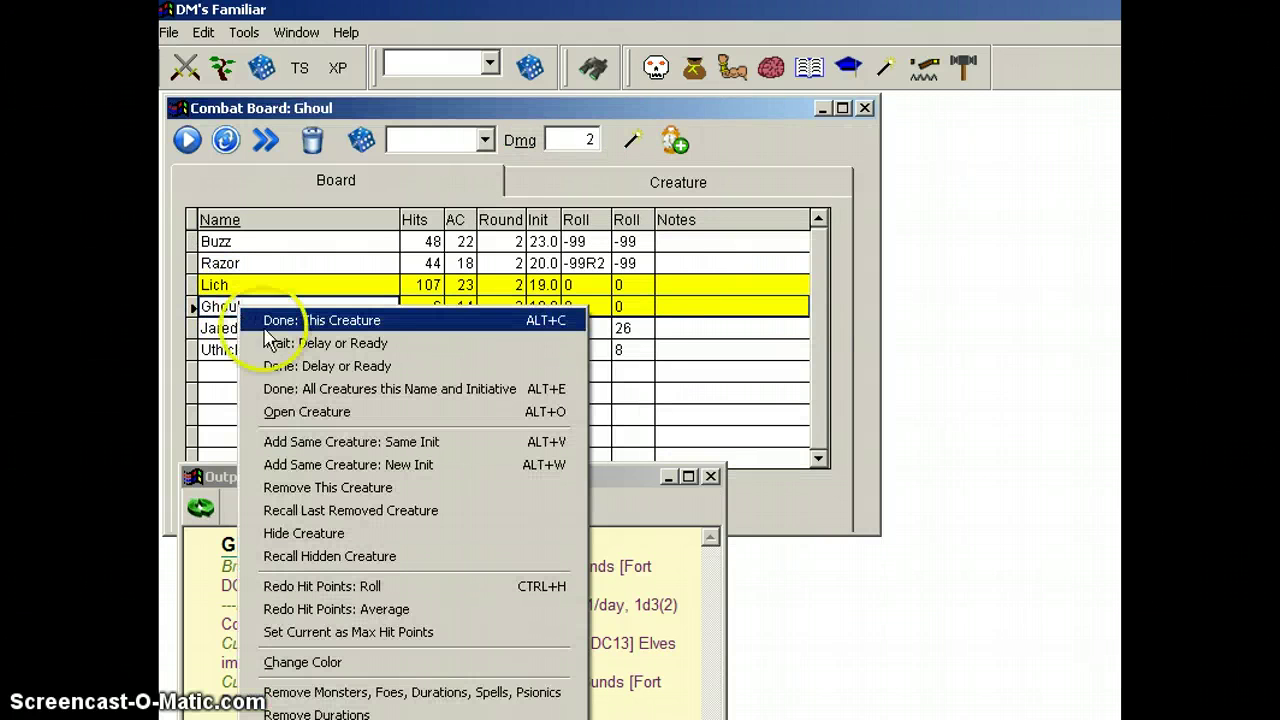
{"action": "left_click", "coordinate": [338, 466]}
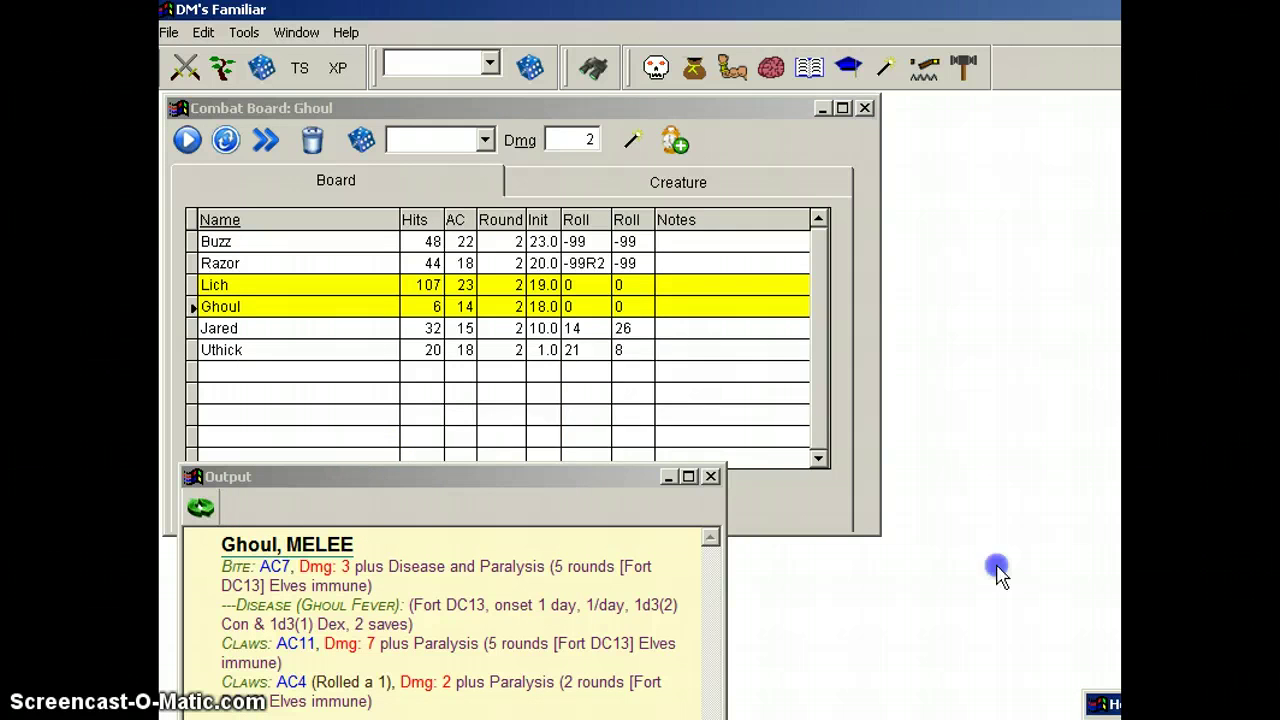
{"action": "type", "text": "2"}
{"action": "left_click", "coordinate": [845, 441]}
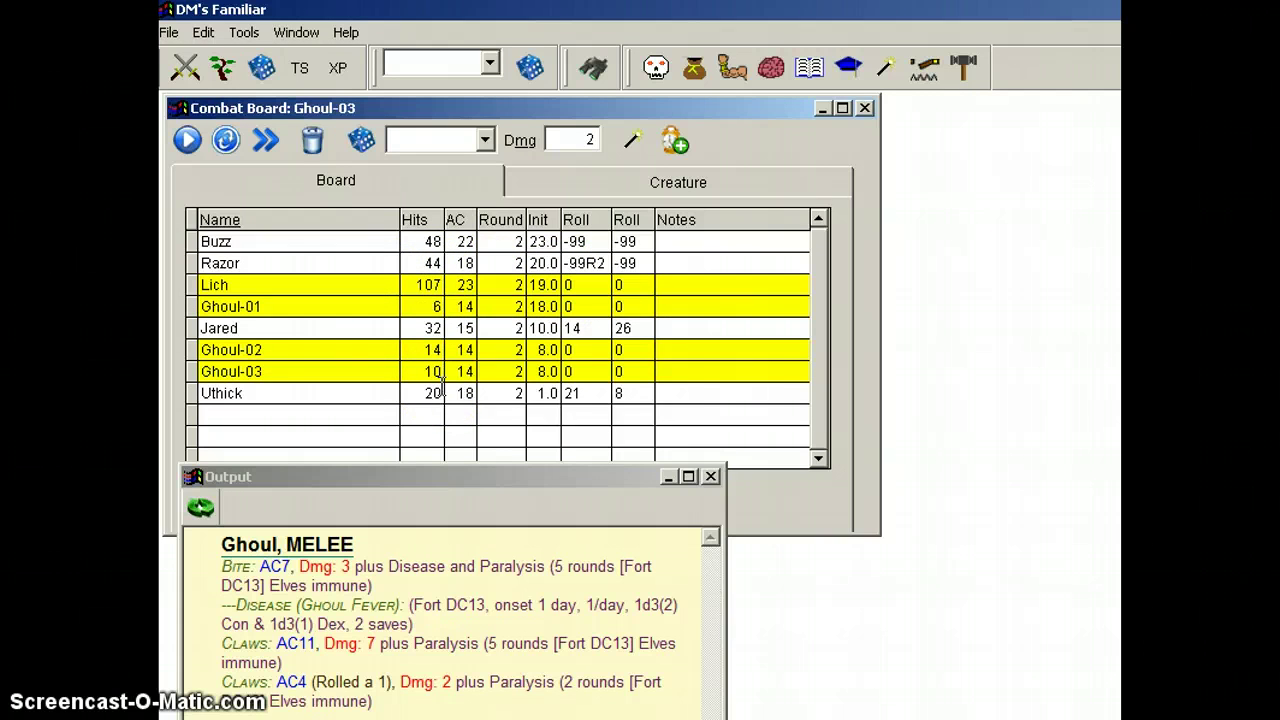
Step: End the turns of Buzz and Razor to advance the combat order to the Lich
{"action": "left_click", "coordinate": [245, 242]}
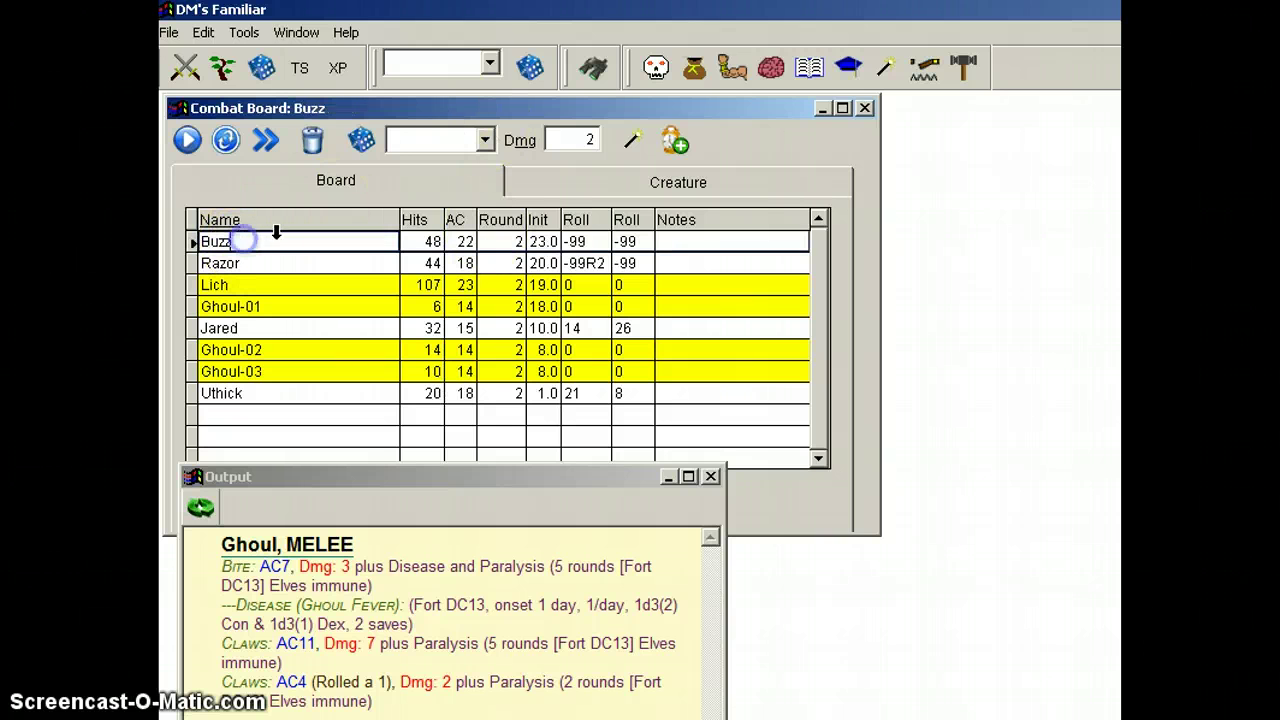
{"action": "left_click", "coordinate": [187, 140]}
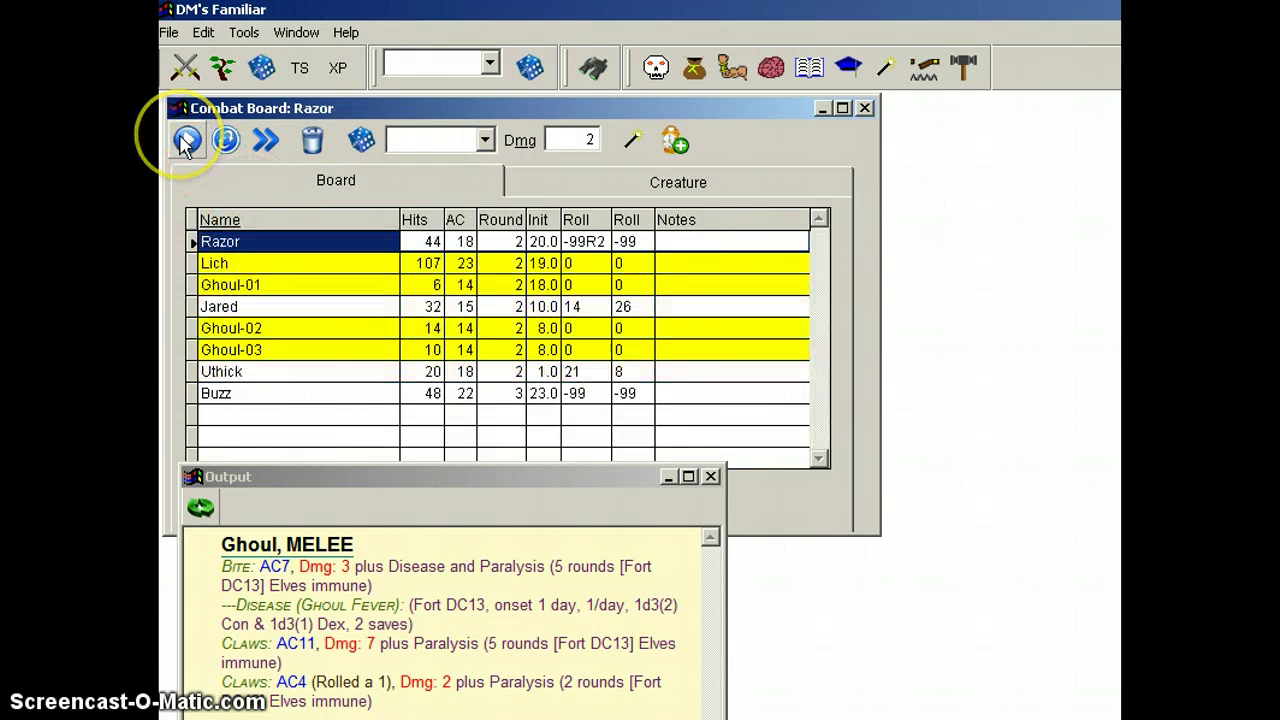
{"action": "left_click", "coordinate": [187, 140]}
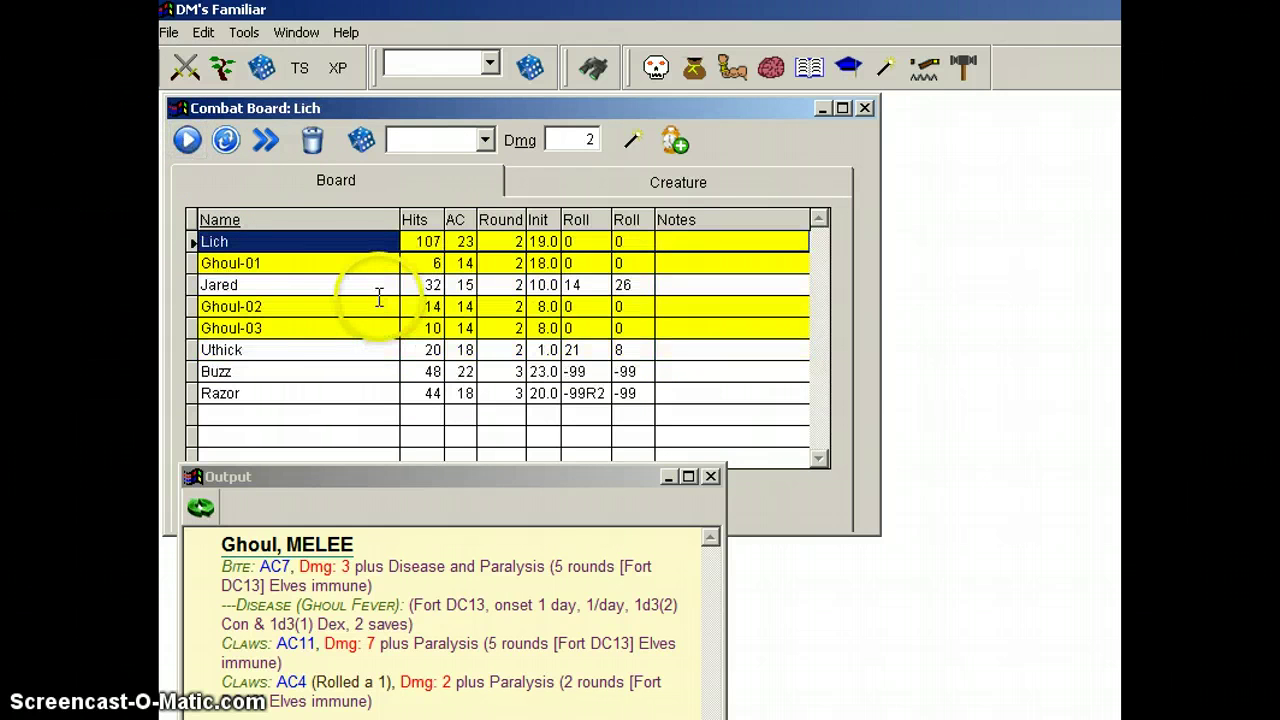
Step: Roll the Lich's MELEE: Touch attack and examine its output, including the fear aura note
{"action": "left_click", "coordinate": [335, 532]}
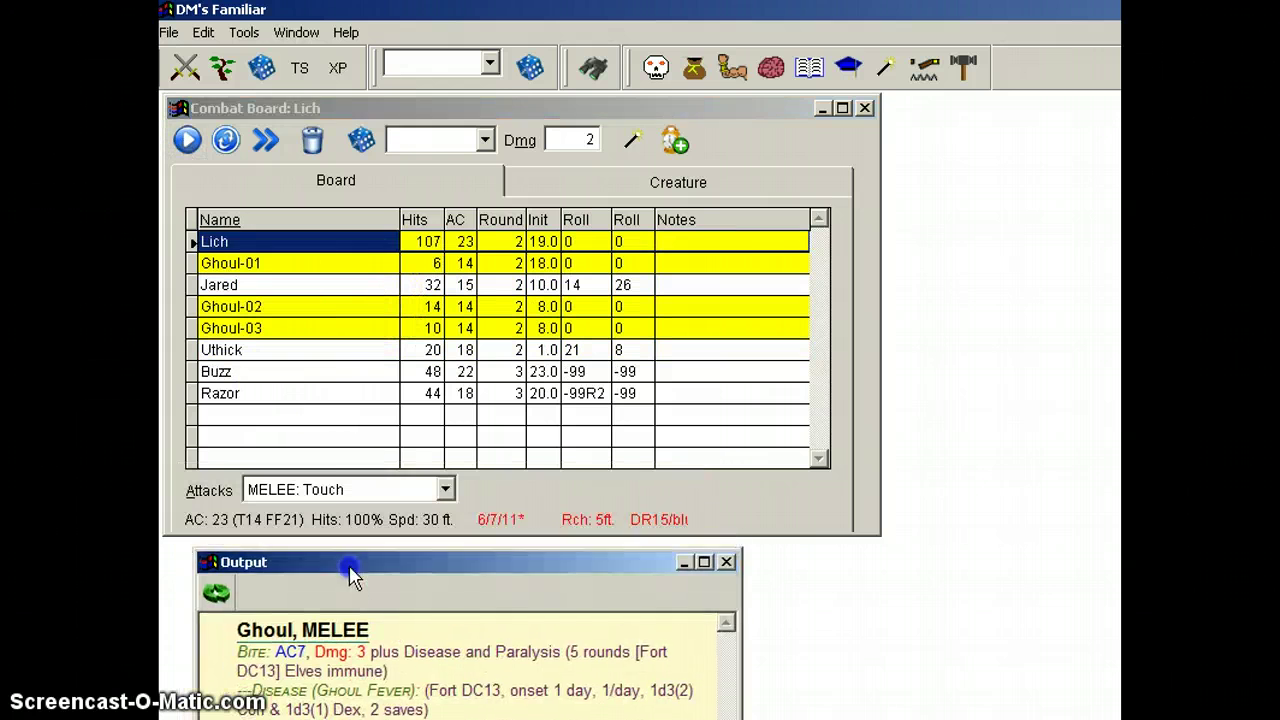
{"action": "left_click", "coordinate": [378, 500]}
{"action": "left_click", "coordinate": [300, 509]}
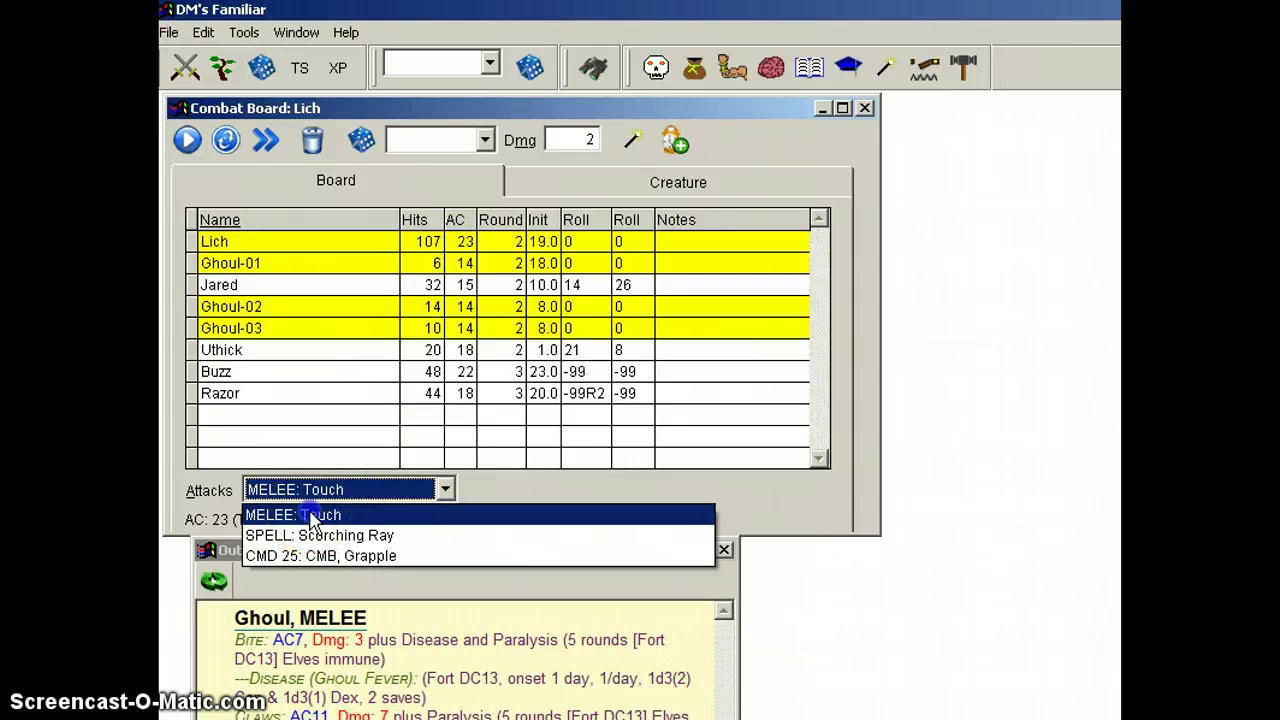
{"action": "left_click_drag", "start_coordinate": [389, 556], "coordinate": [377, 502]}
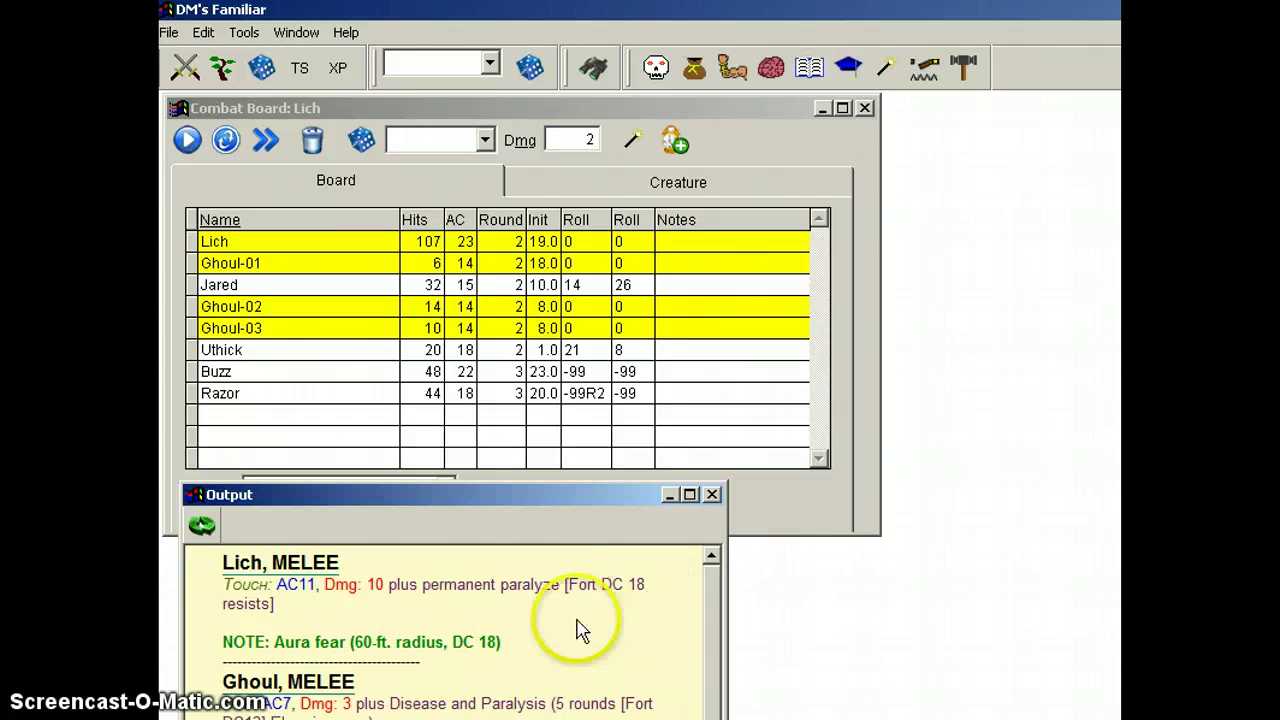
{"action": "left_click_drag", "start_coordinate": [502, 645], "coordinate": [220, 655]}
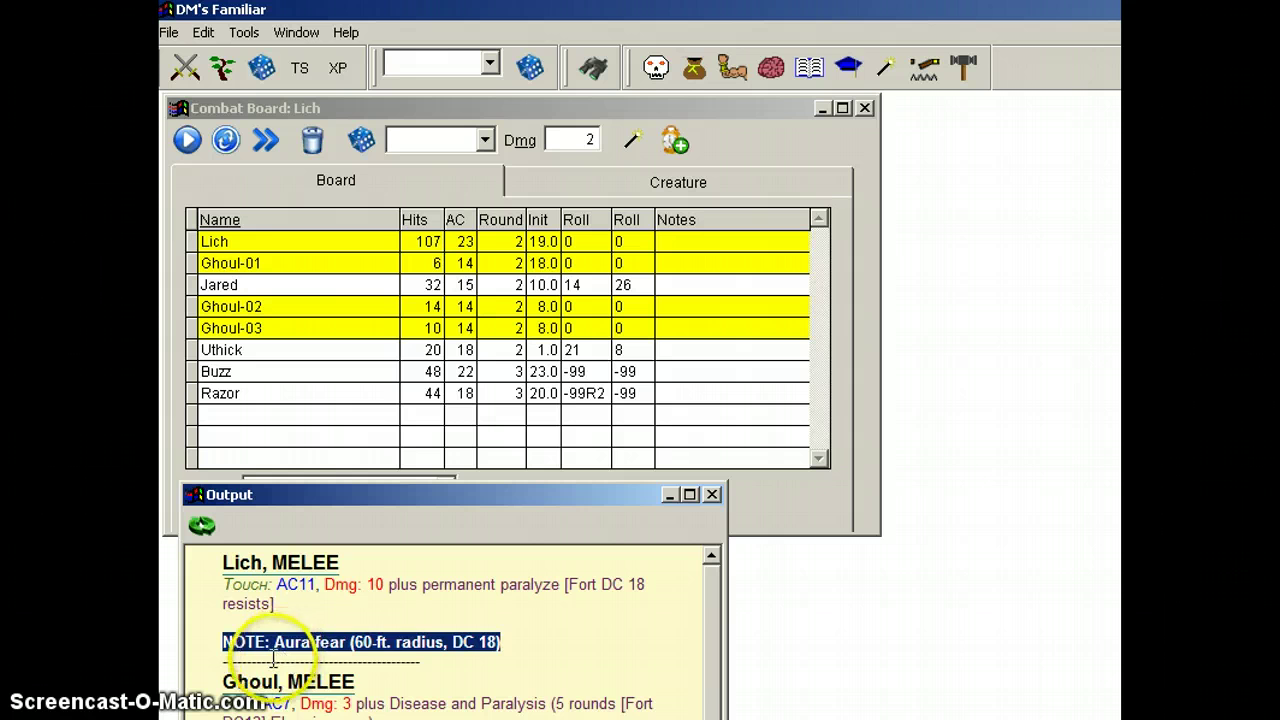
{"action": "left_click", "coordinate": [545, 652]}
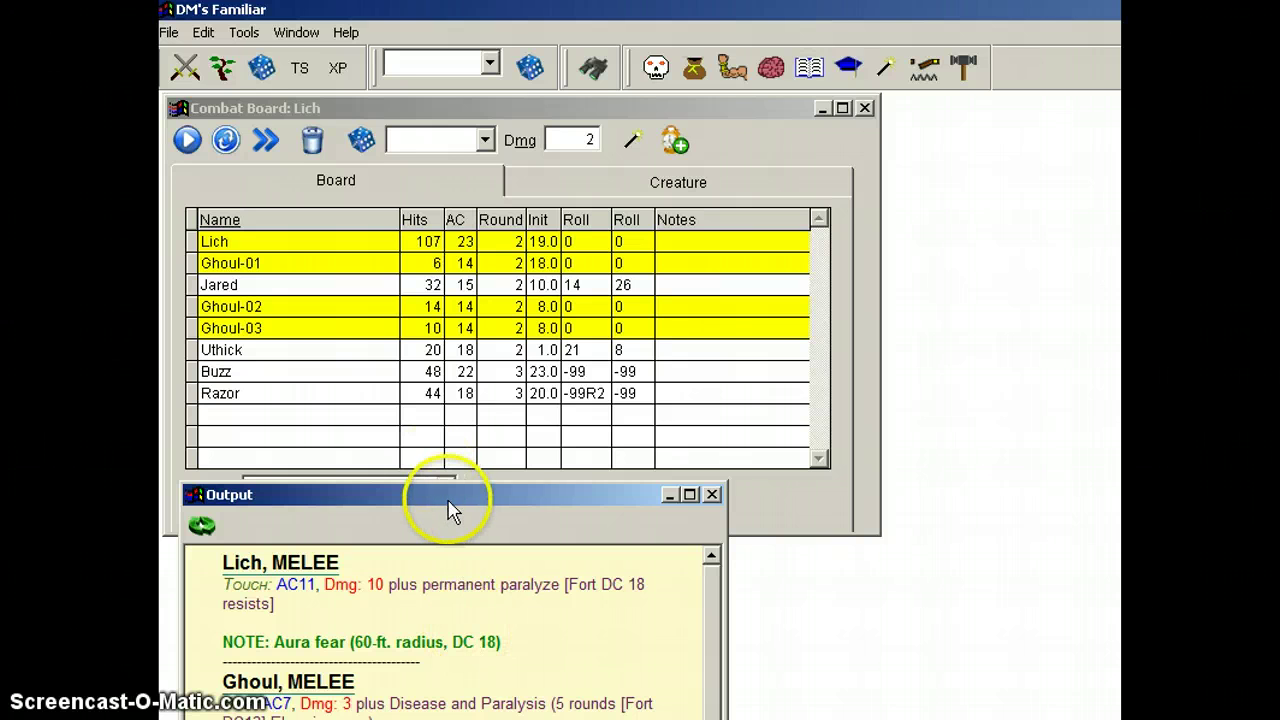
{"action": "left_click_drag", "start_coordinate": [451, 500], "coordinate": [428, 565]}
Step: Cast Cone of Cold for the Lich at caster level 11 with an 11d6 damage roll
{"action": "left_click", "coordinate": [300, 240]}
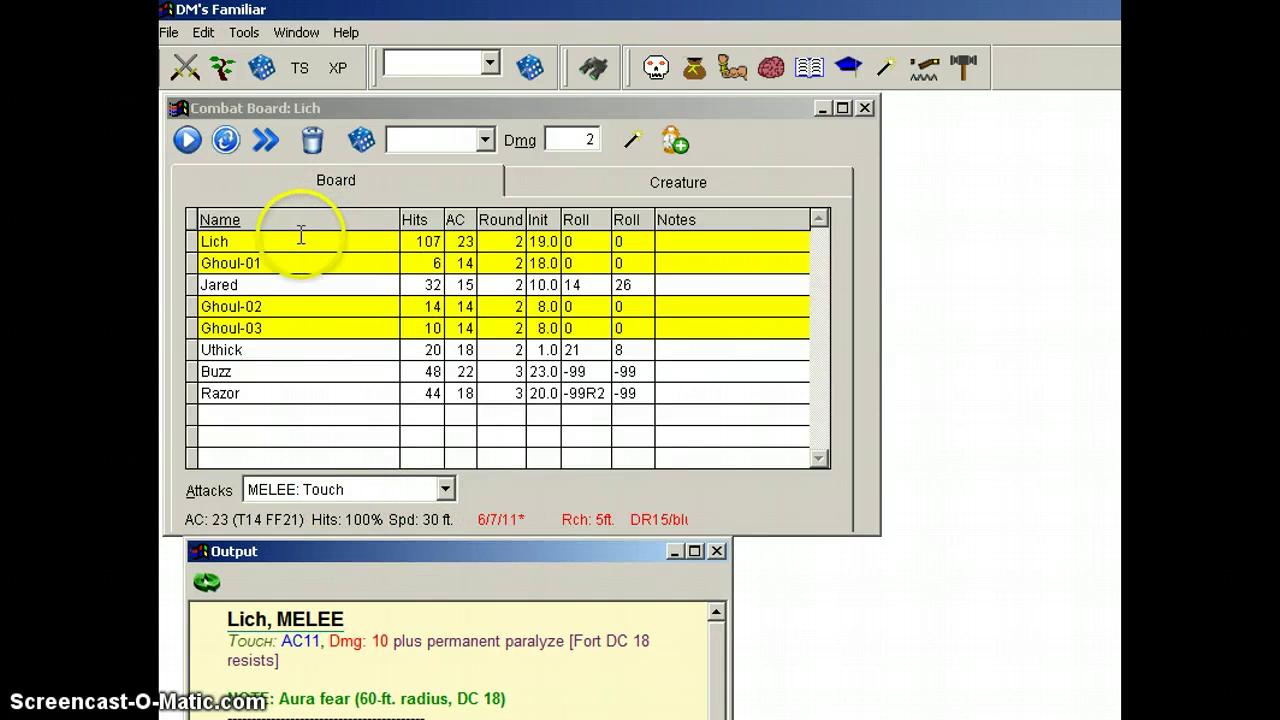
{"action": "left_click", "coordinate": [638, 145]}
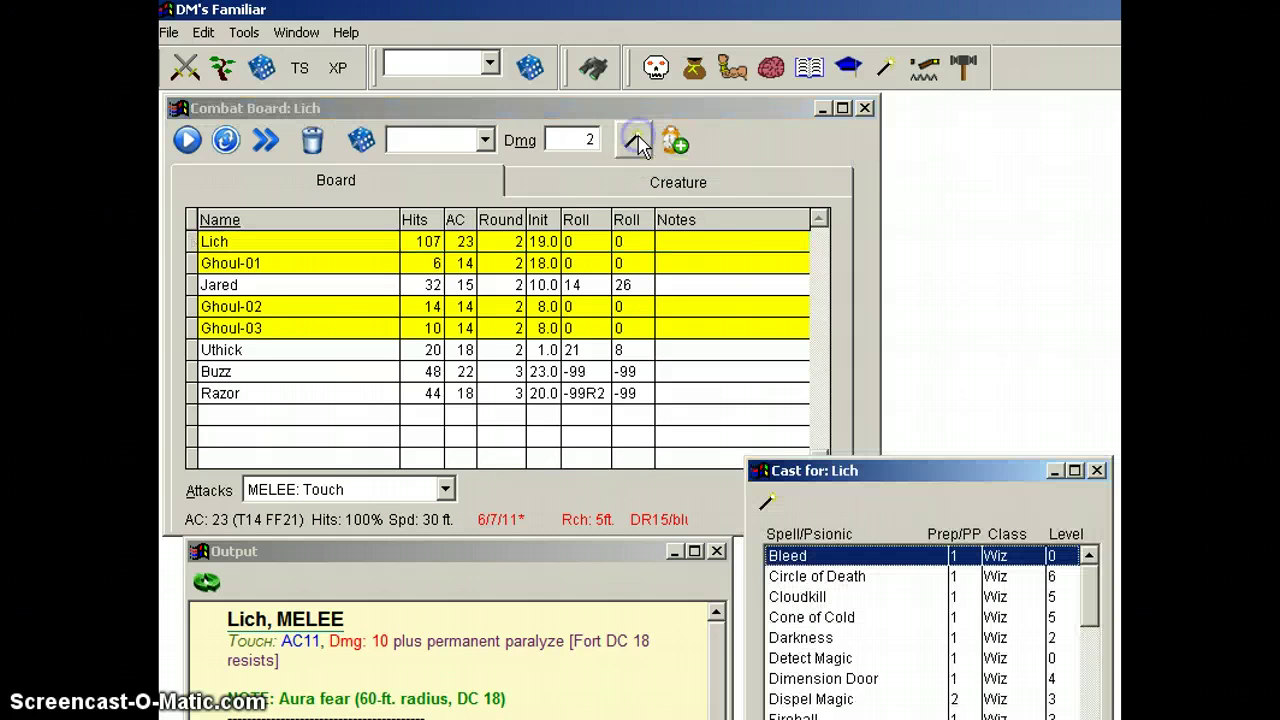
{"action": "left_click_drag", "start_coordinate": [929, 471], "coordinate": [706, 195]}
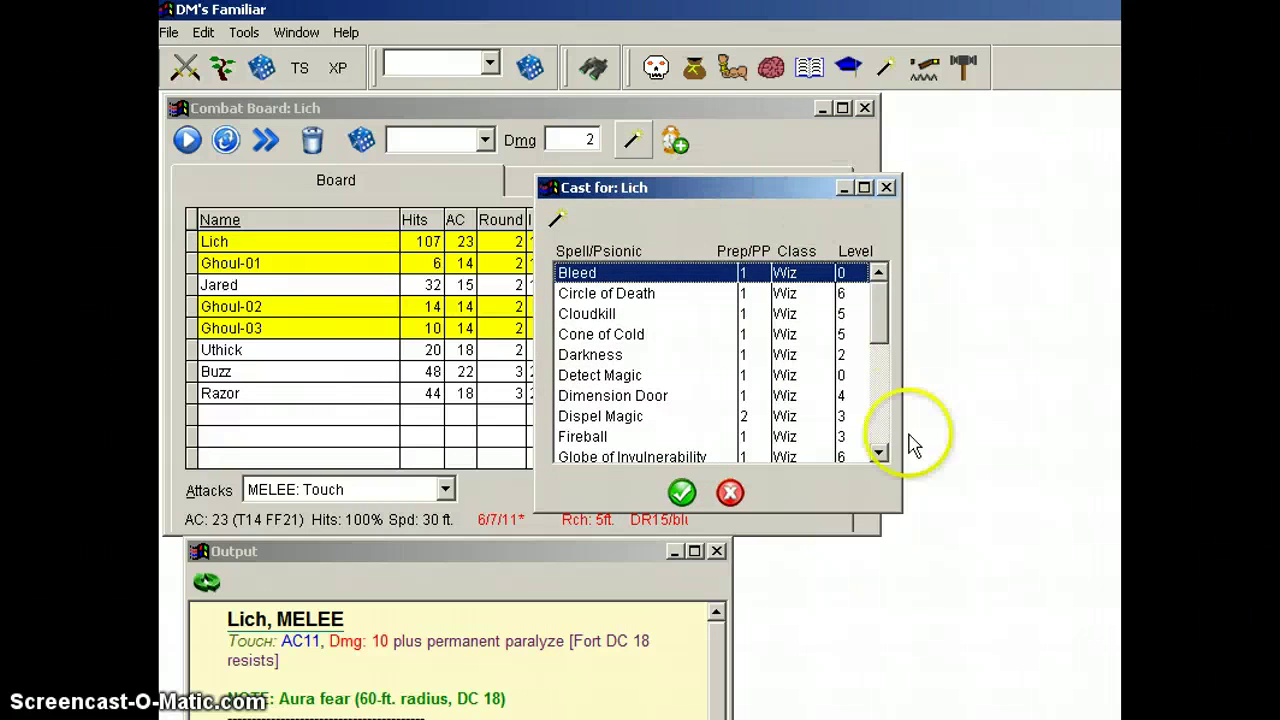
{"action": "left_click", "coordinate": [590, 336]}
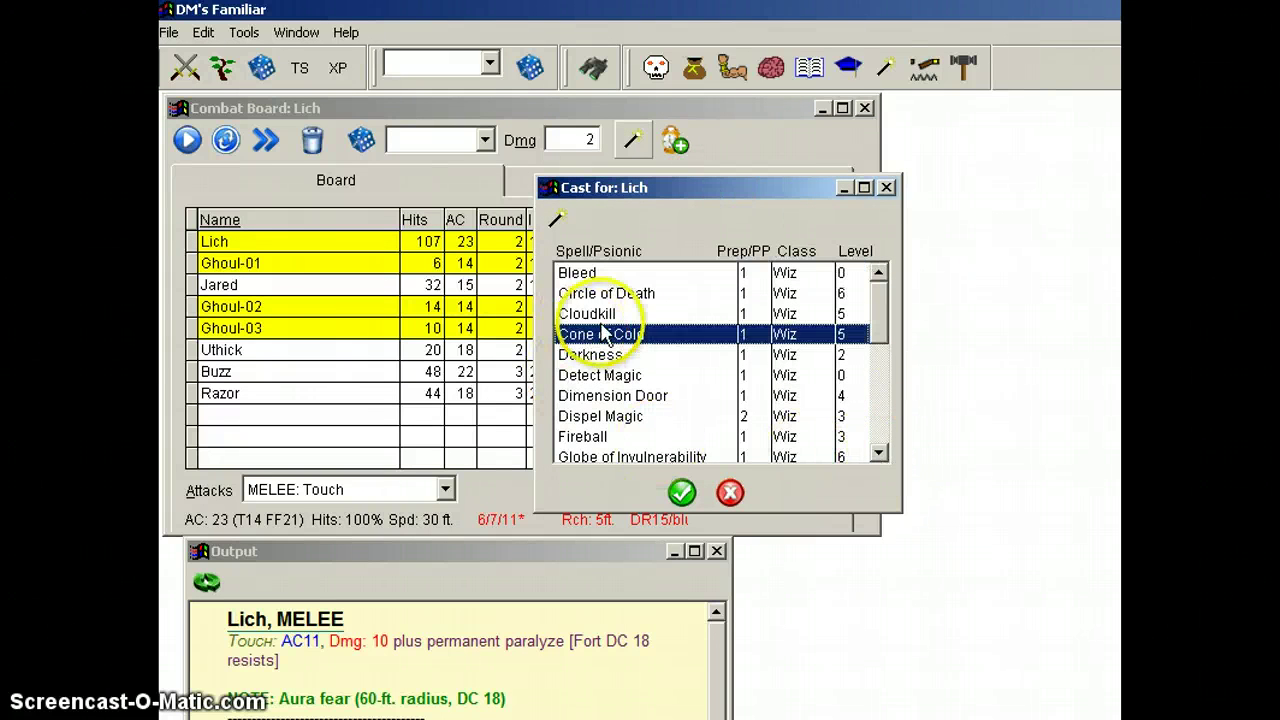
{"action": "left_click", "coordinate": [680, 490]}
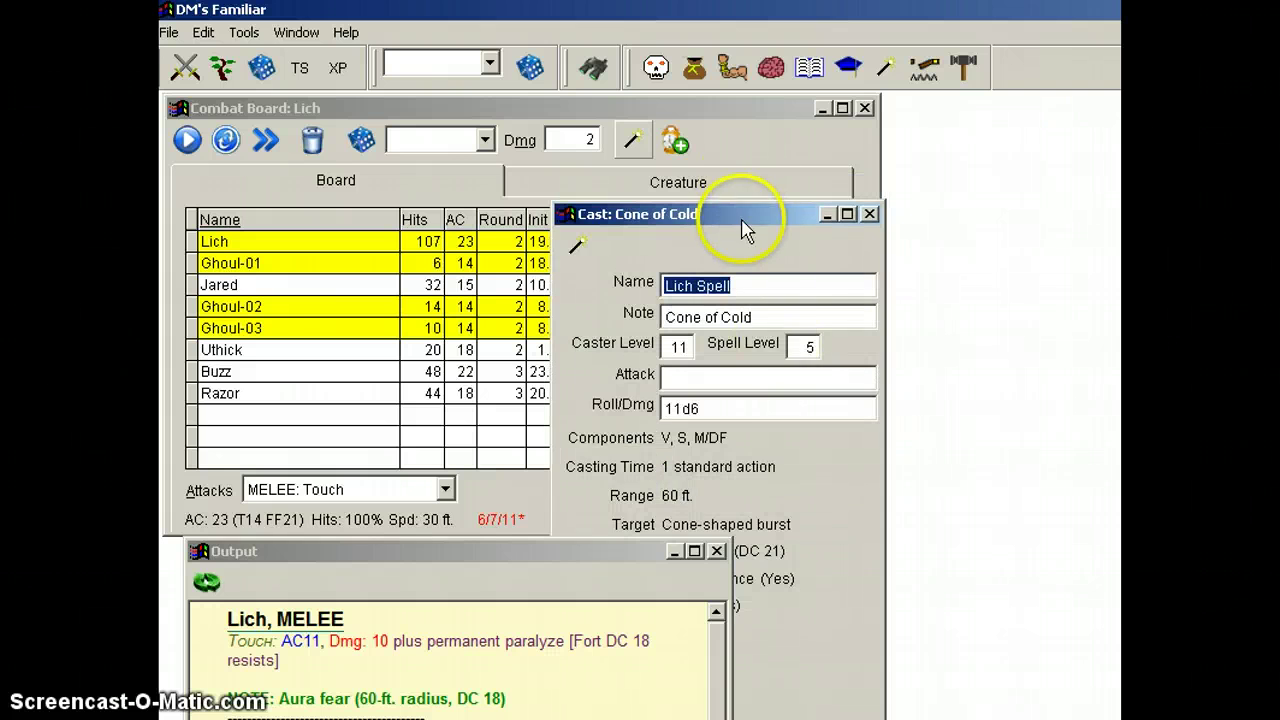
{"action": "left_click_drag", "start_coordinate": [757, 208], "coordinate": [914, 129]}
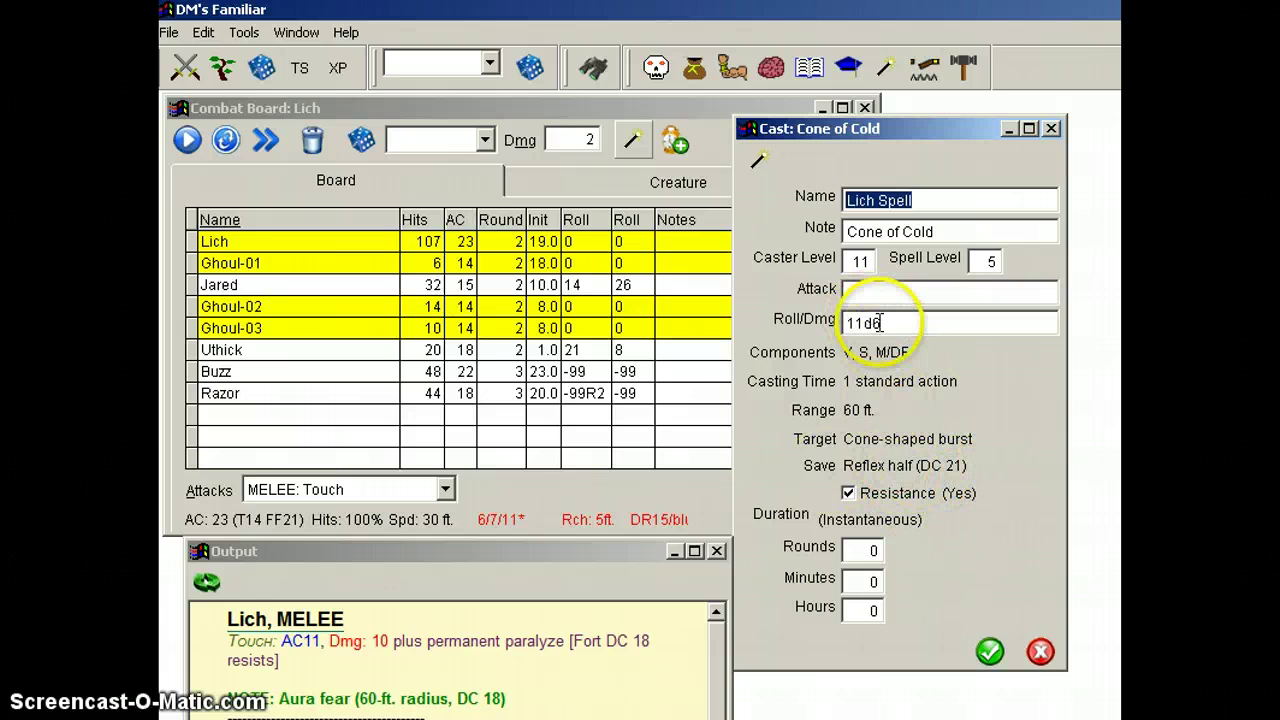
{"action": "left_click", "coordinate": [990, 652]}
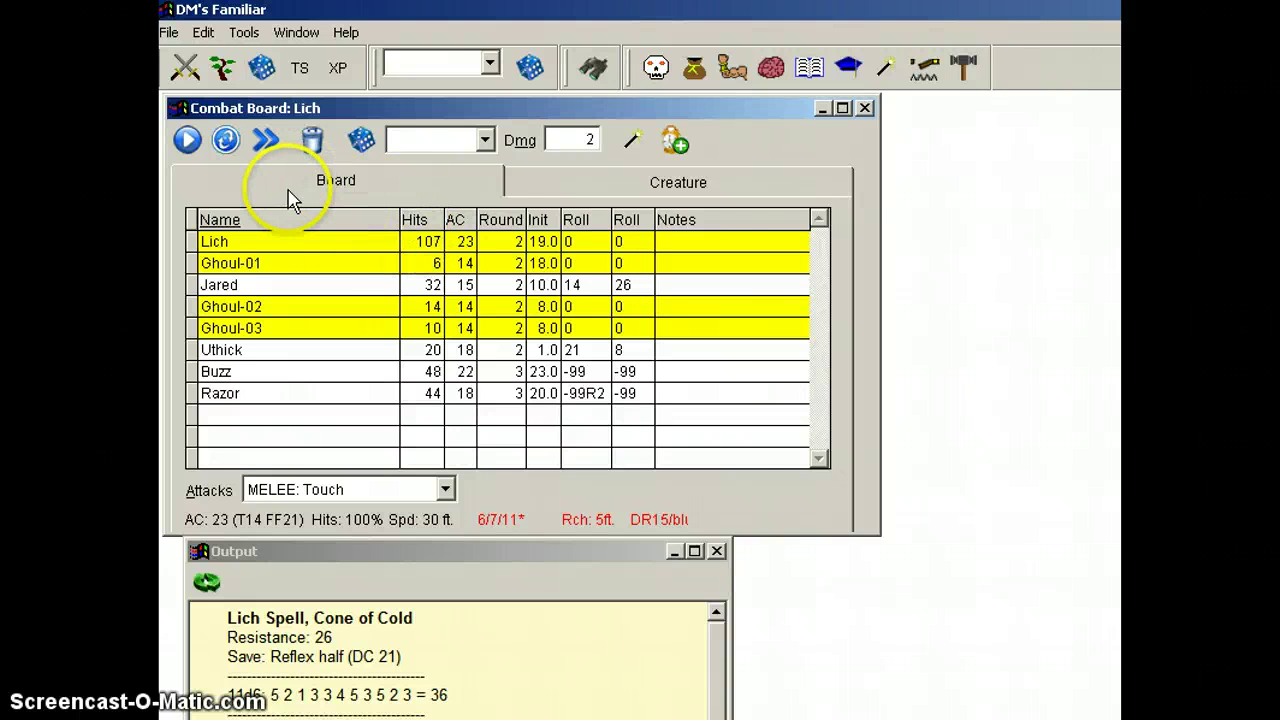
Step: Roll a Ref Save for all creatures on the Combat Board
{"action": "left_click", "coordinate": [481, 141]}
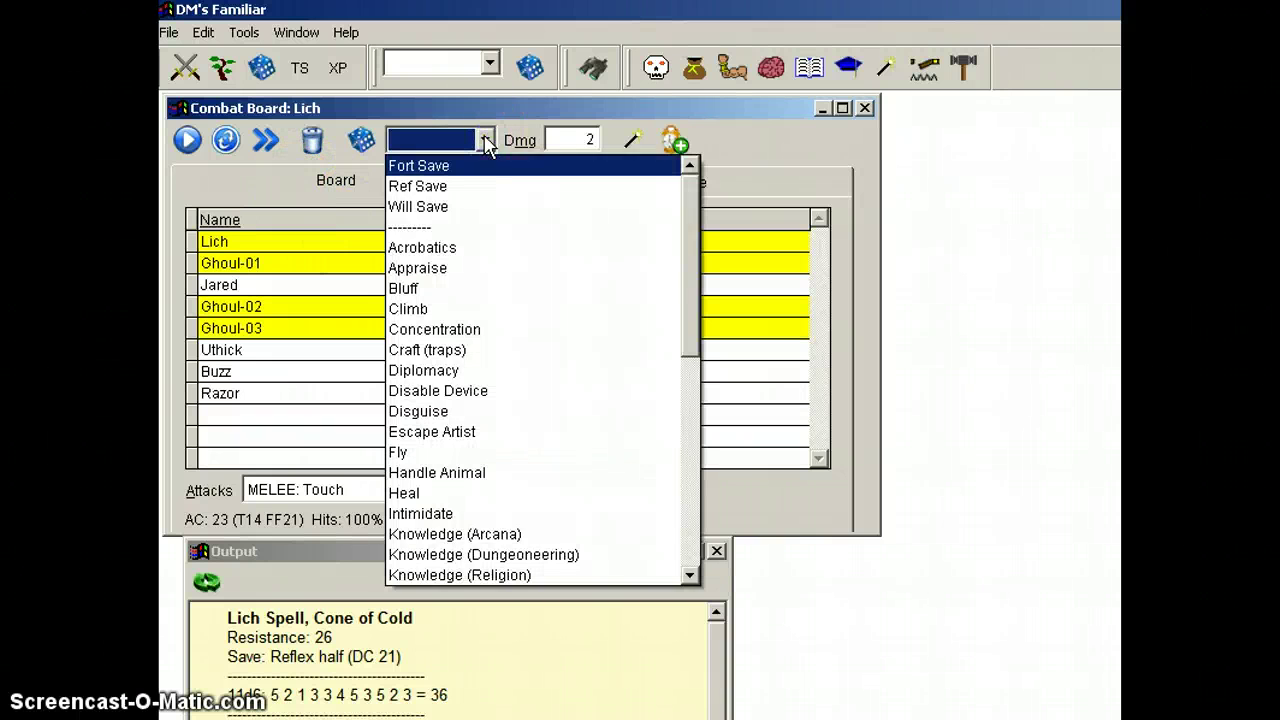
{"action": "left_click", "coordinate": [449, 189]}
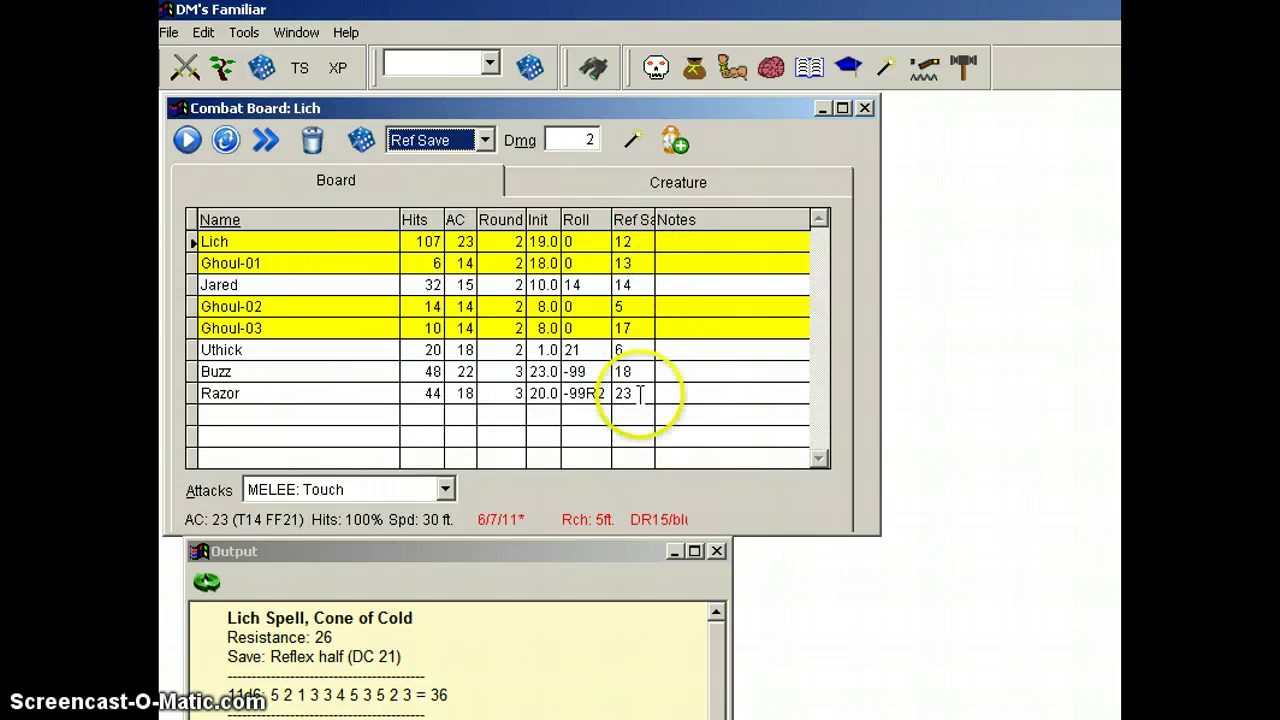
Step: Set the damage amount to 36, apply it in full to Ghoul-01 and remove that creature from the Combat Board
{"action": "double_click", "coordinate": [575, 140]}
{"action": "type", "text": "36"}
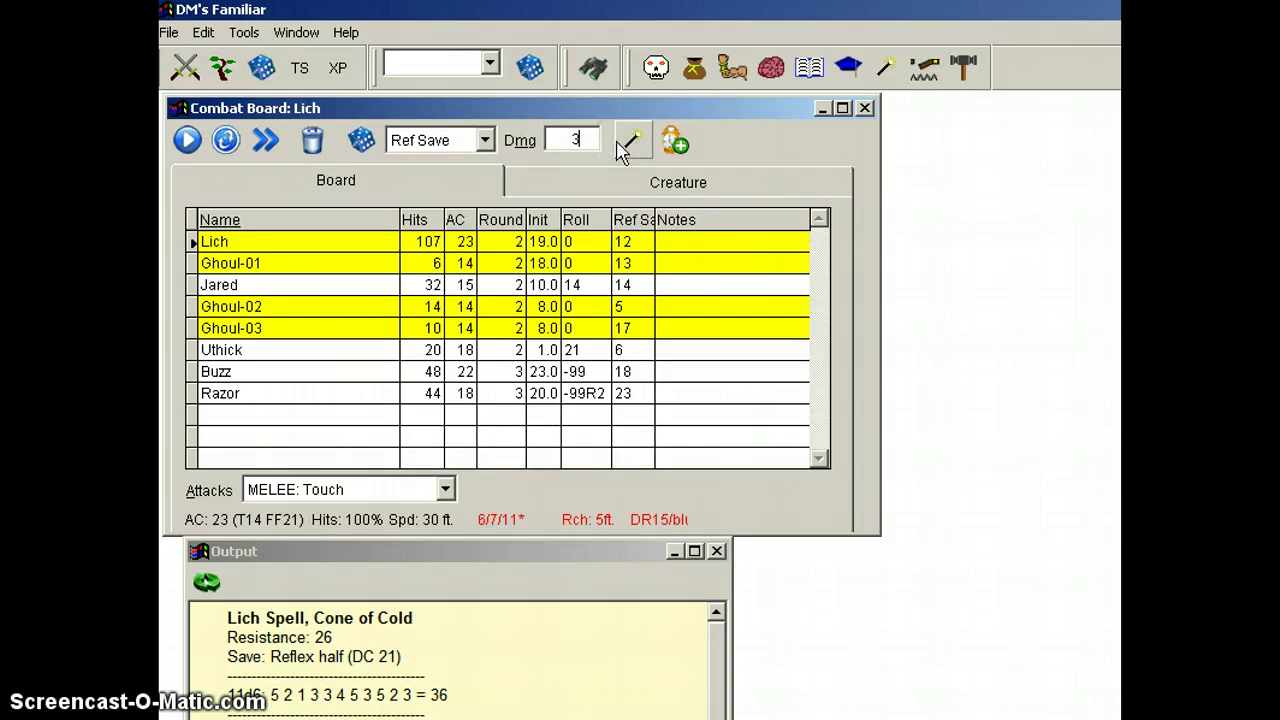
{"action": "left_click", "coordinate": [640, 263]}
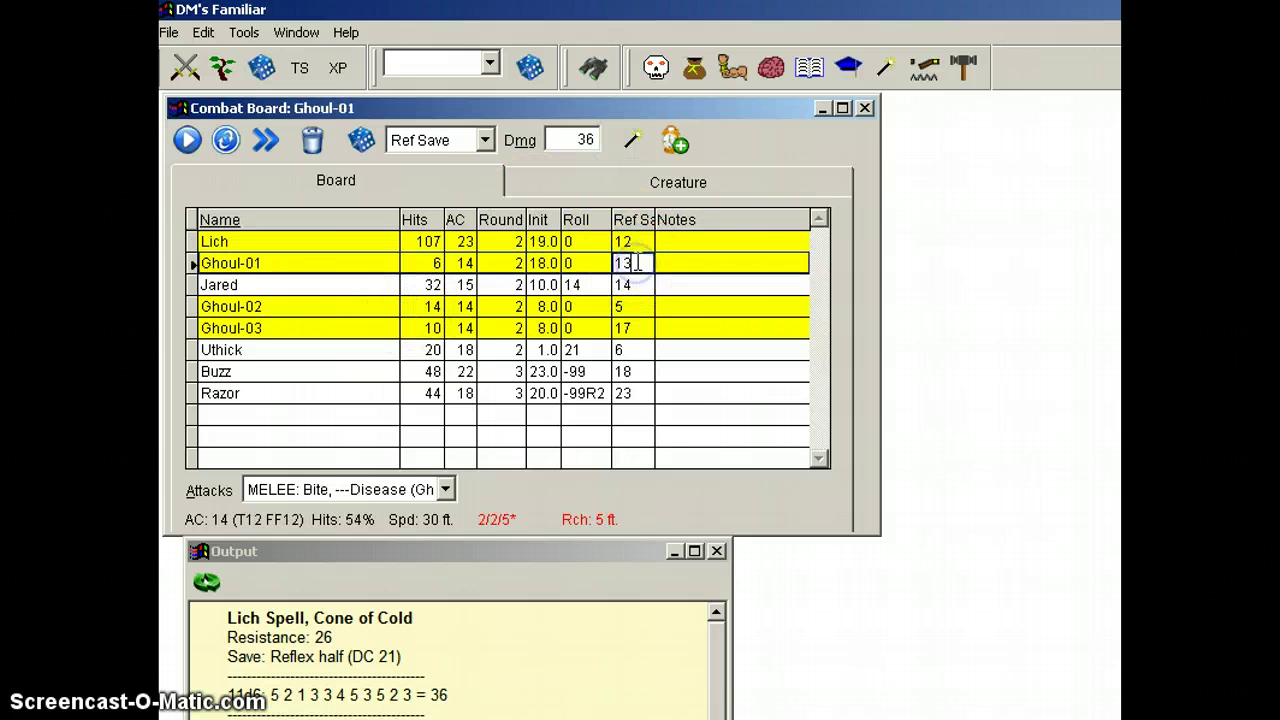
{"action": "left_click", "coordinate": [518, 145]}
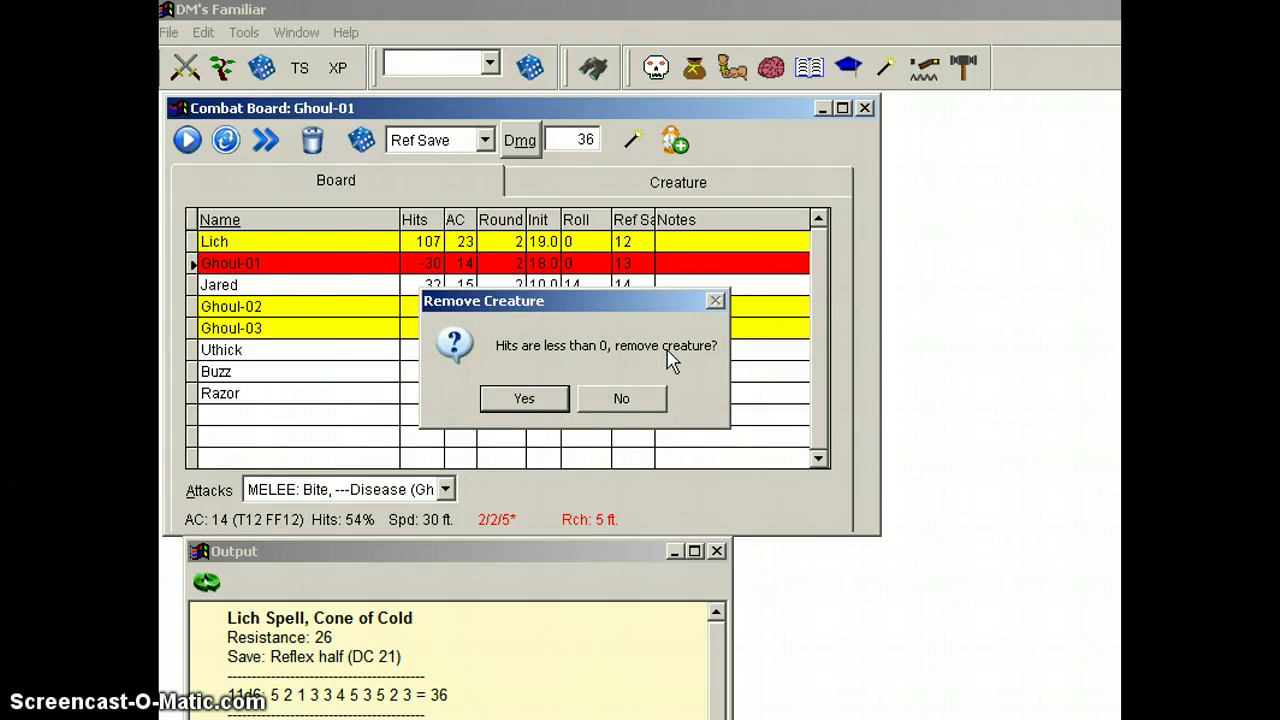
{"action": "left_click", "coordinate": [520, 398]}
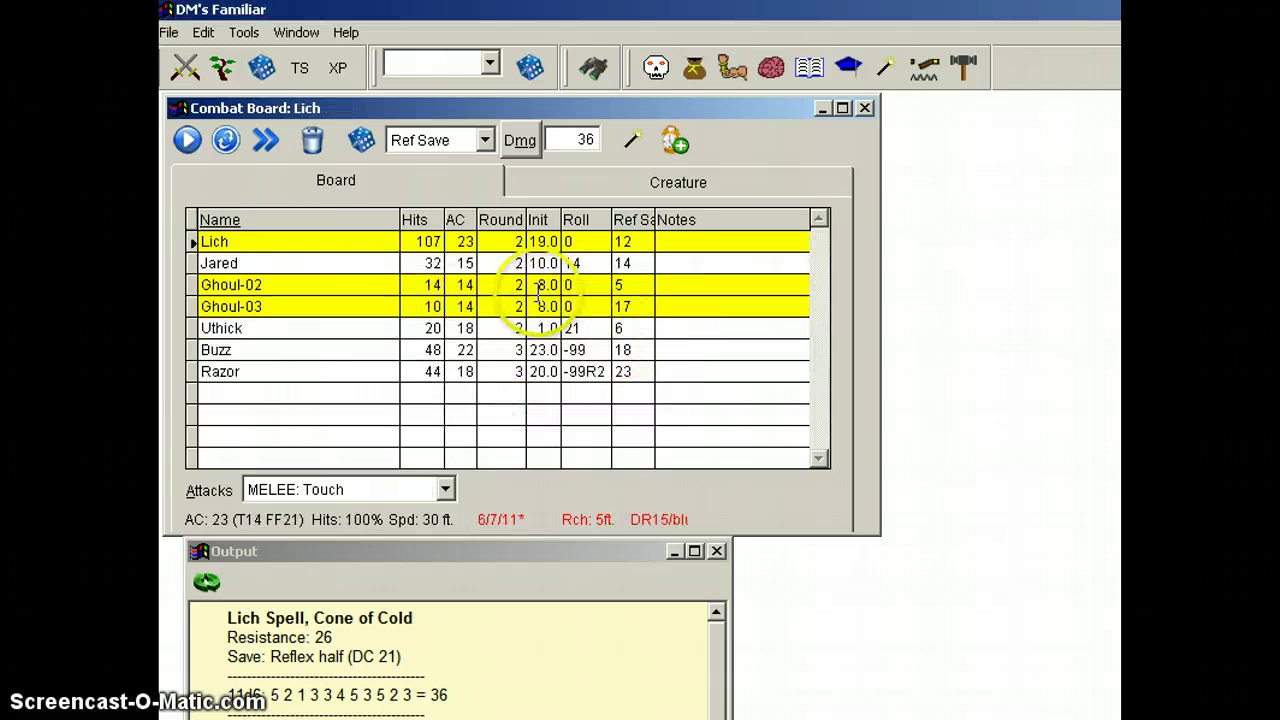
Step: Apply the full 36 damage to Ghoul-02 and remove it from the Combat Board
{"action": "left_click", "coordinate": [538, 290]}
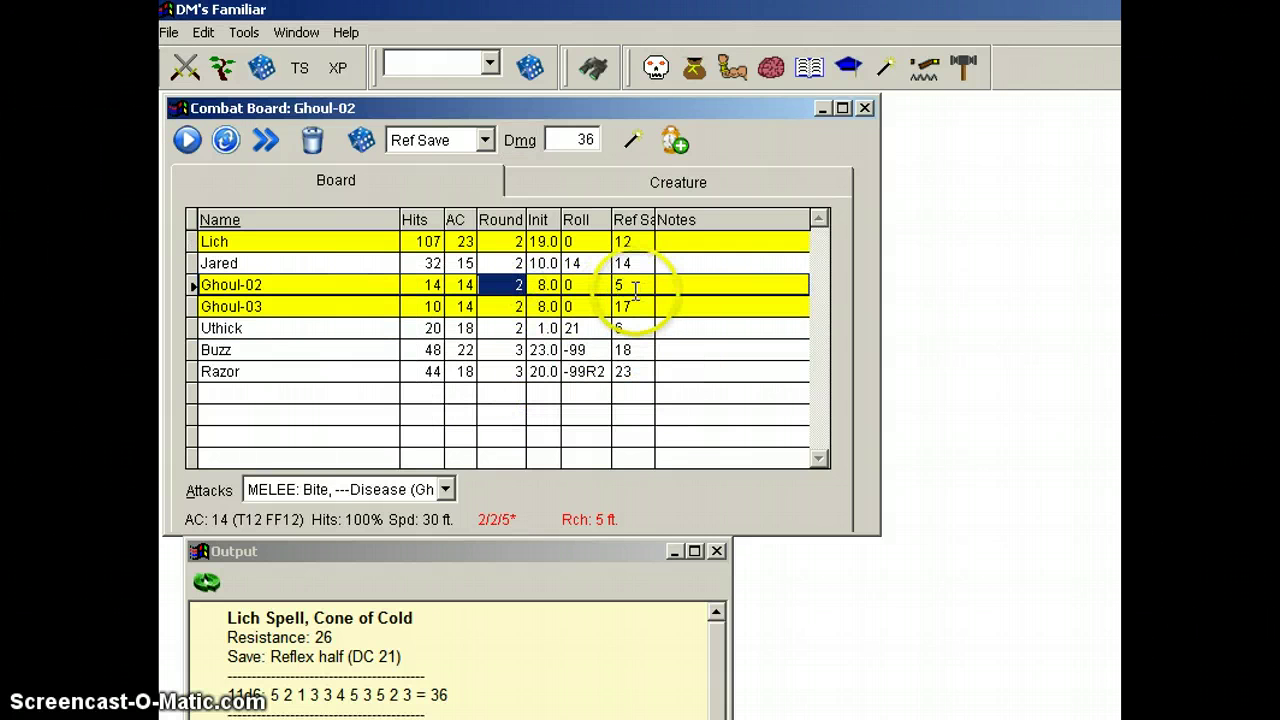
{"action": "left_click", "coordinate": [528, 141]}
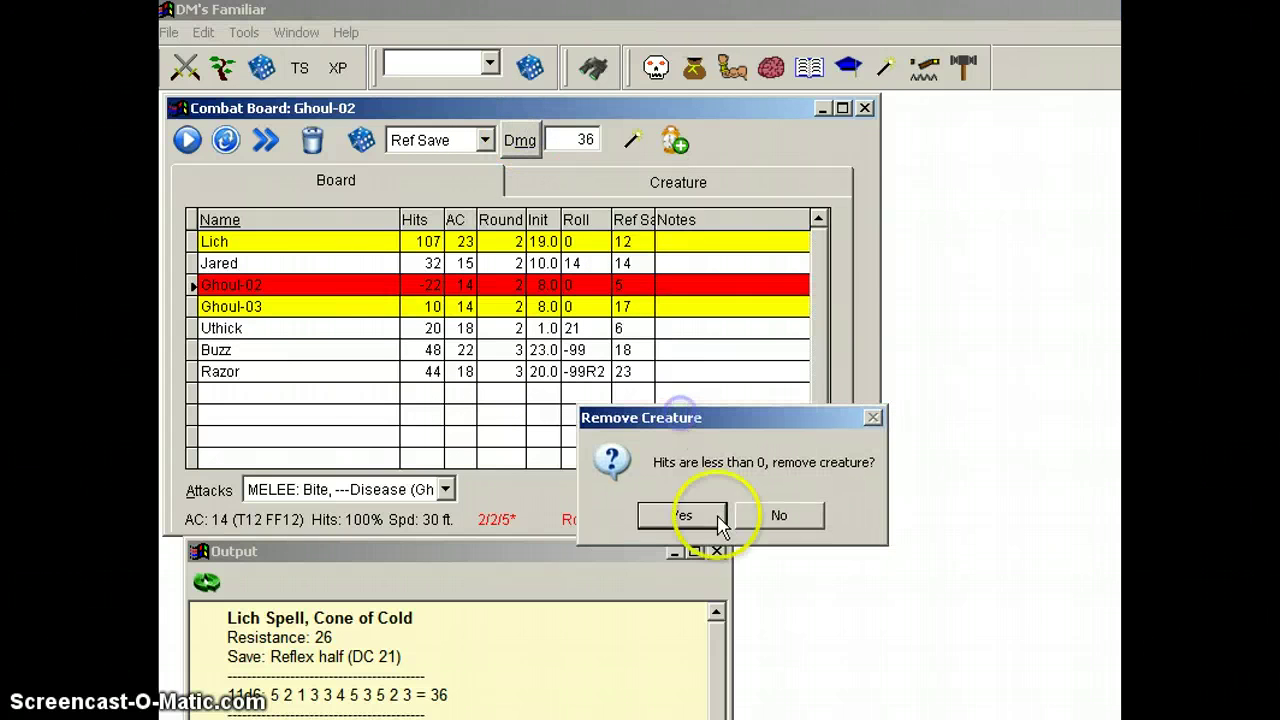
{"action": "left_click", "coordinate": [692, 527]}
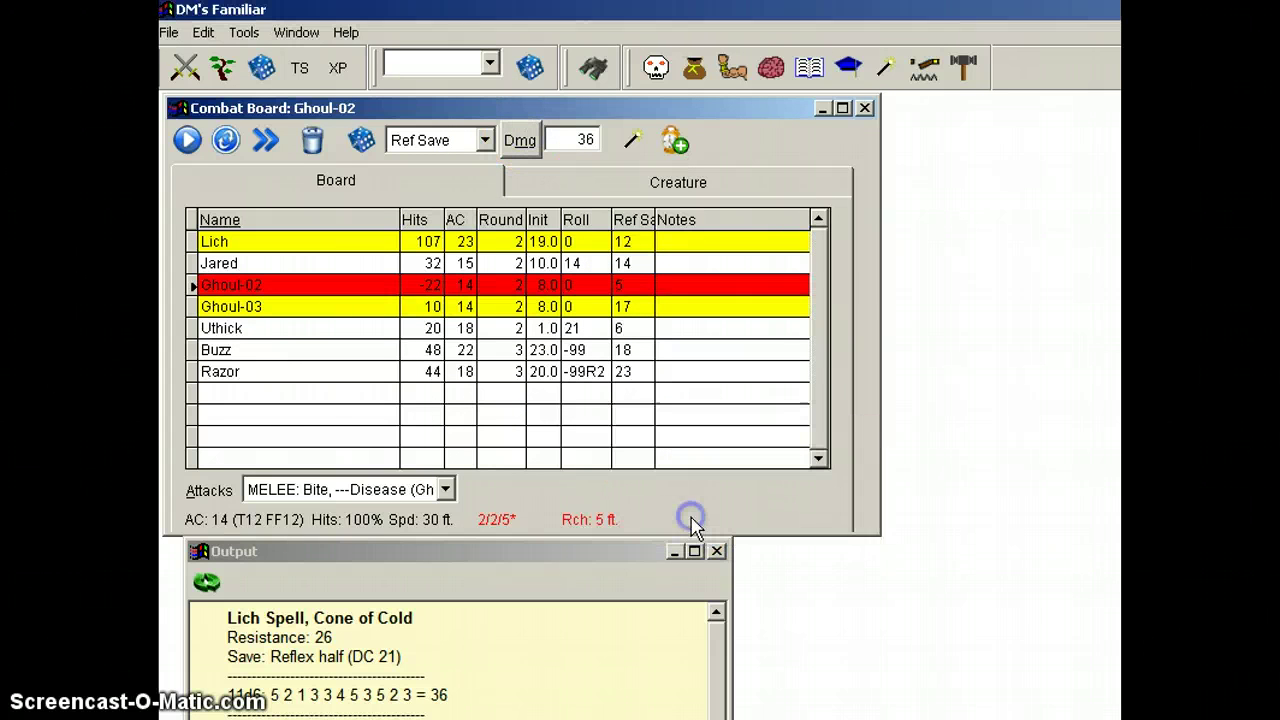
Step: Set Ghoul-03's hits to 30 and apply half of the 36 damage to it
{"action": "left_click", "coordinate": [543, 285]}
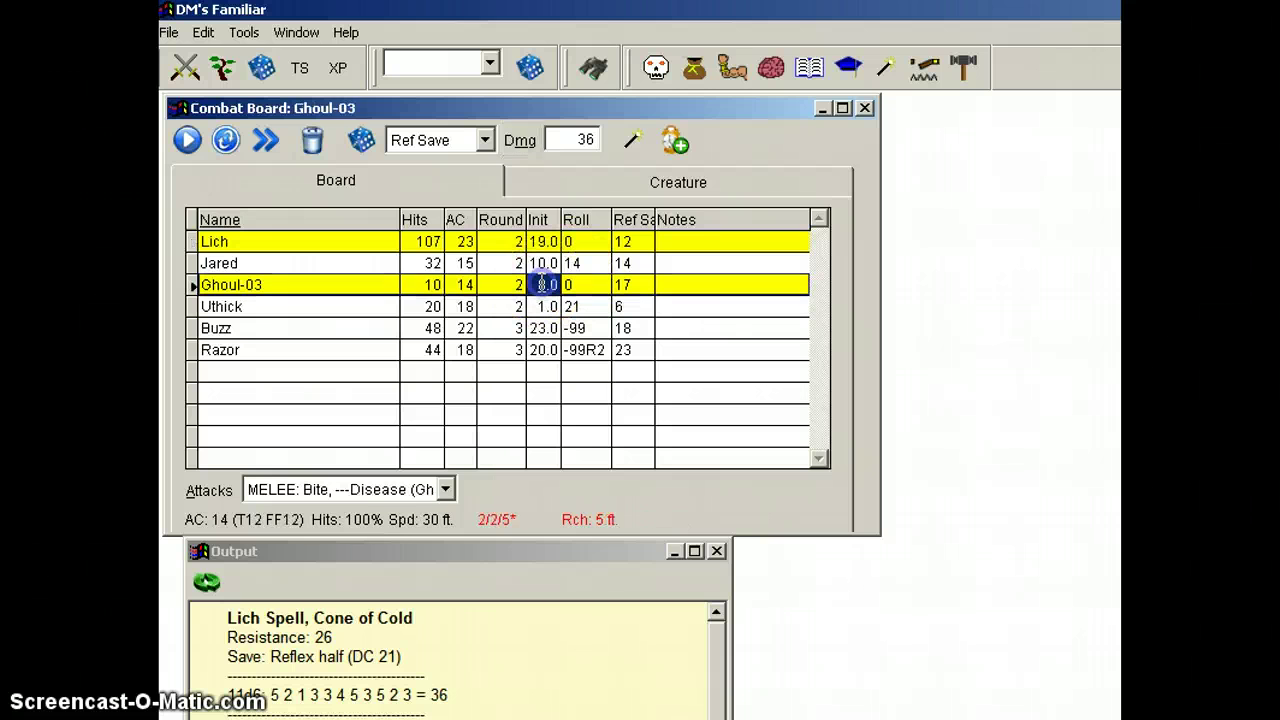
{"action": "left_click", "coordinate": [413, 284]}
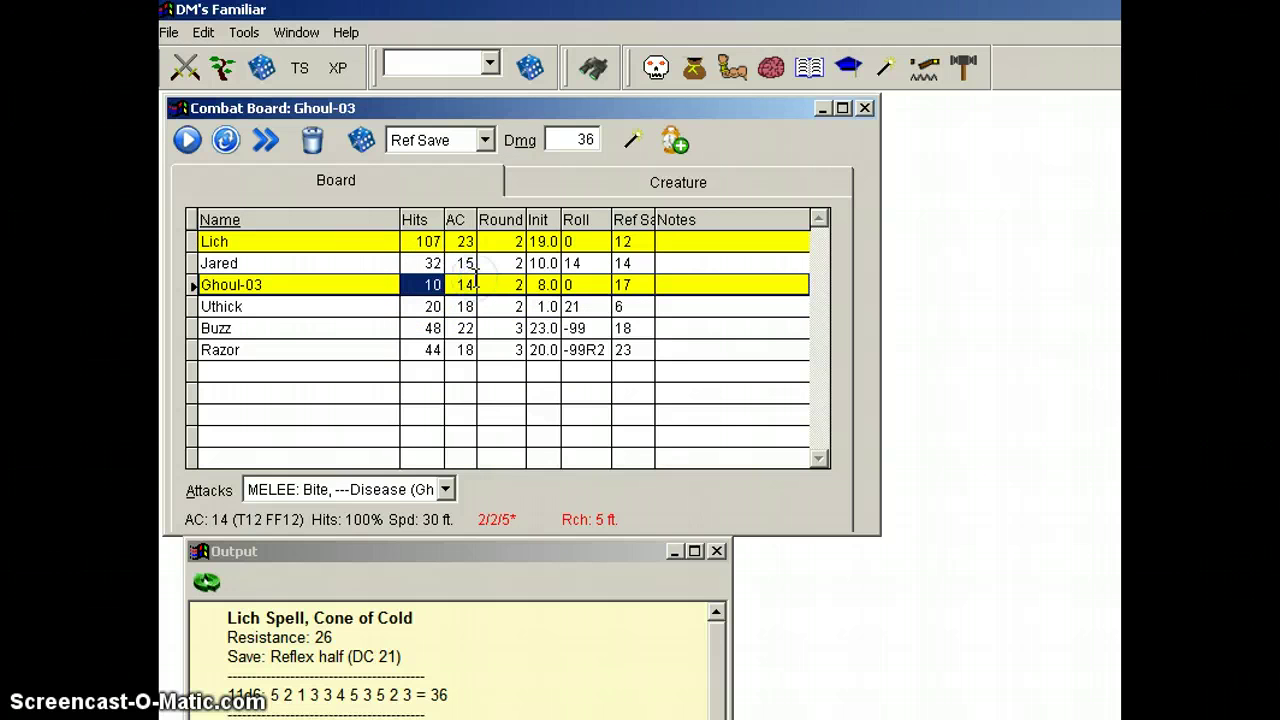
{"action": "type", "text": "30"}
{"action": "key", "text": "Return"}
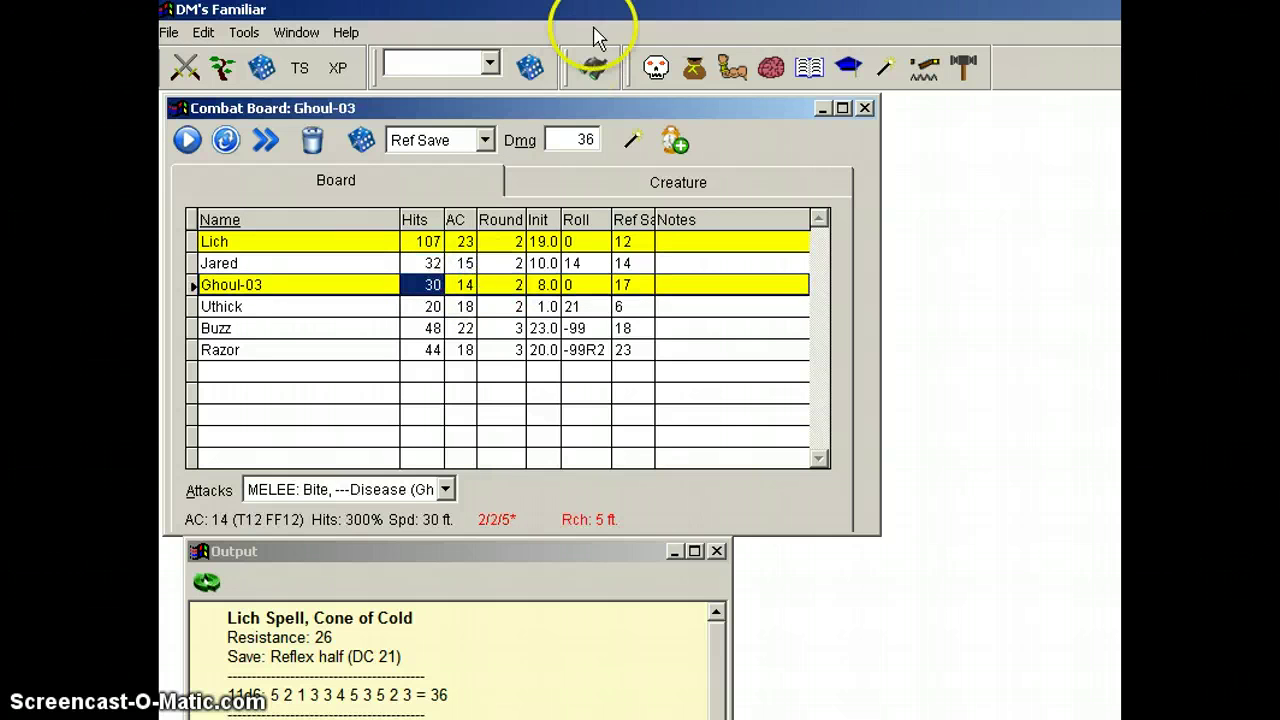
{"action": "left_click", "coordinate": [528, 145]}
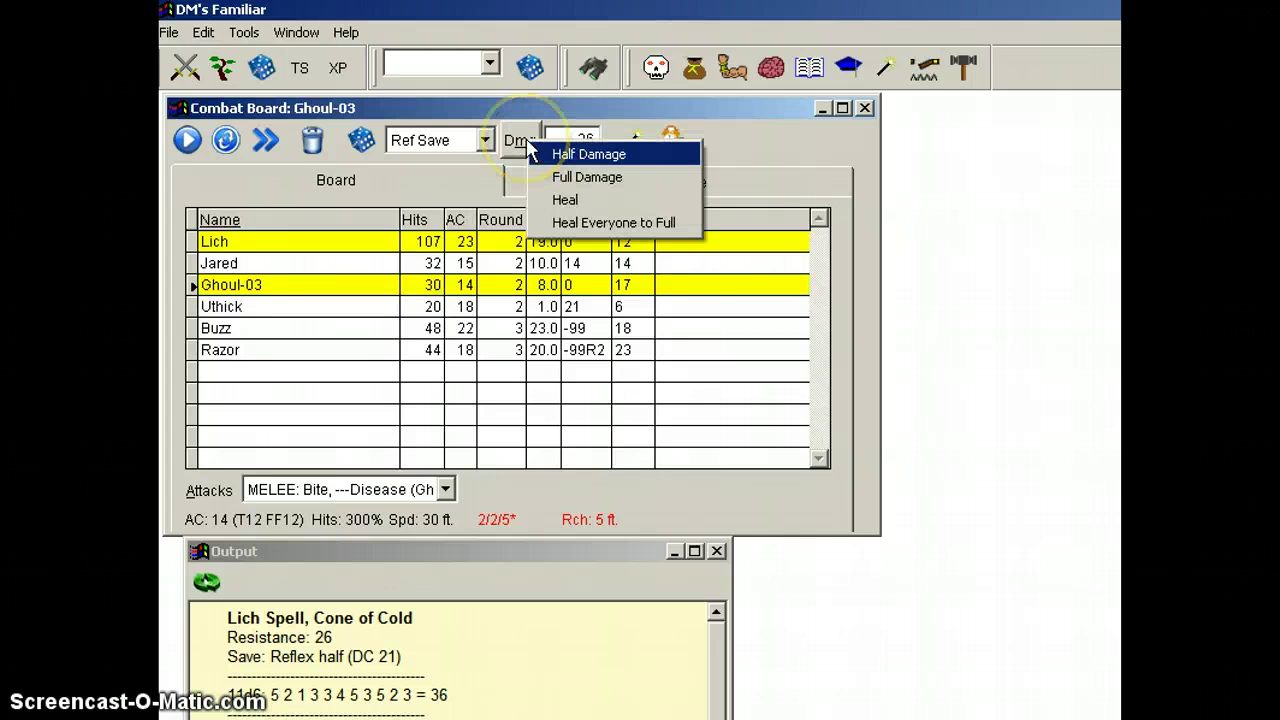
{"action": "left_click", "coordinate": [589, 154]}
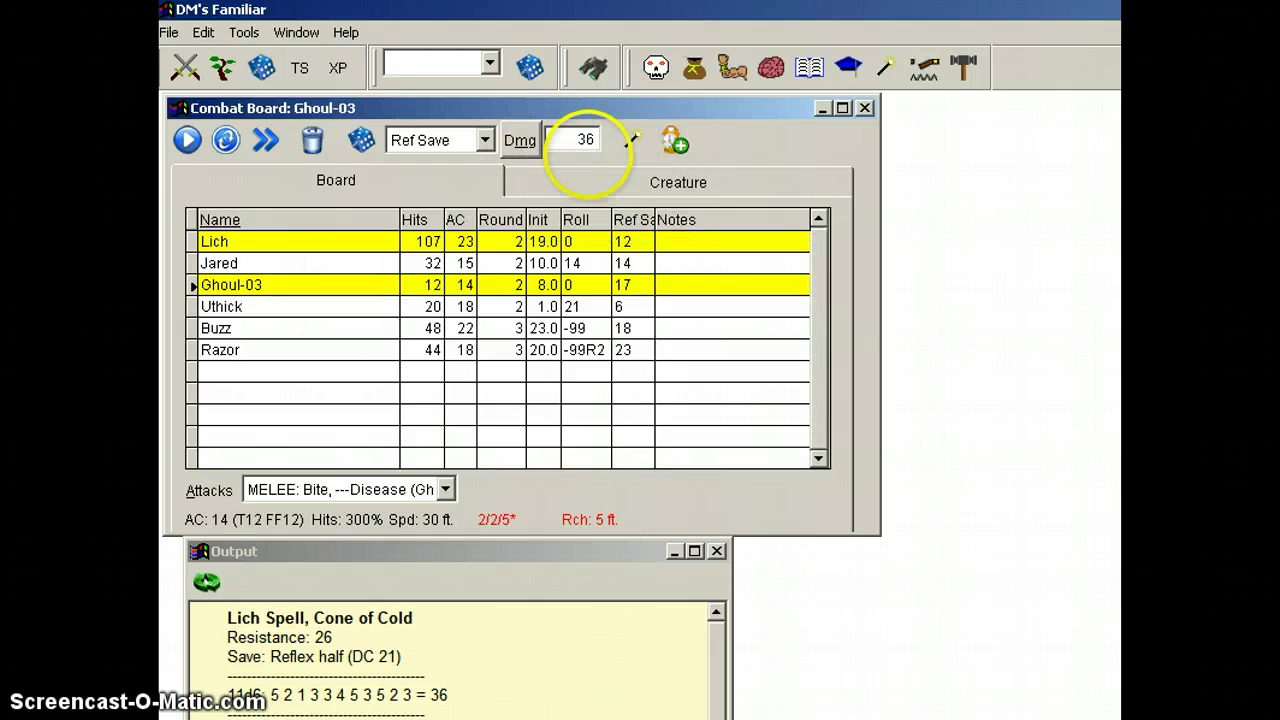
{"action": "left_click", "coordinate": [461, 422]}
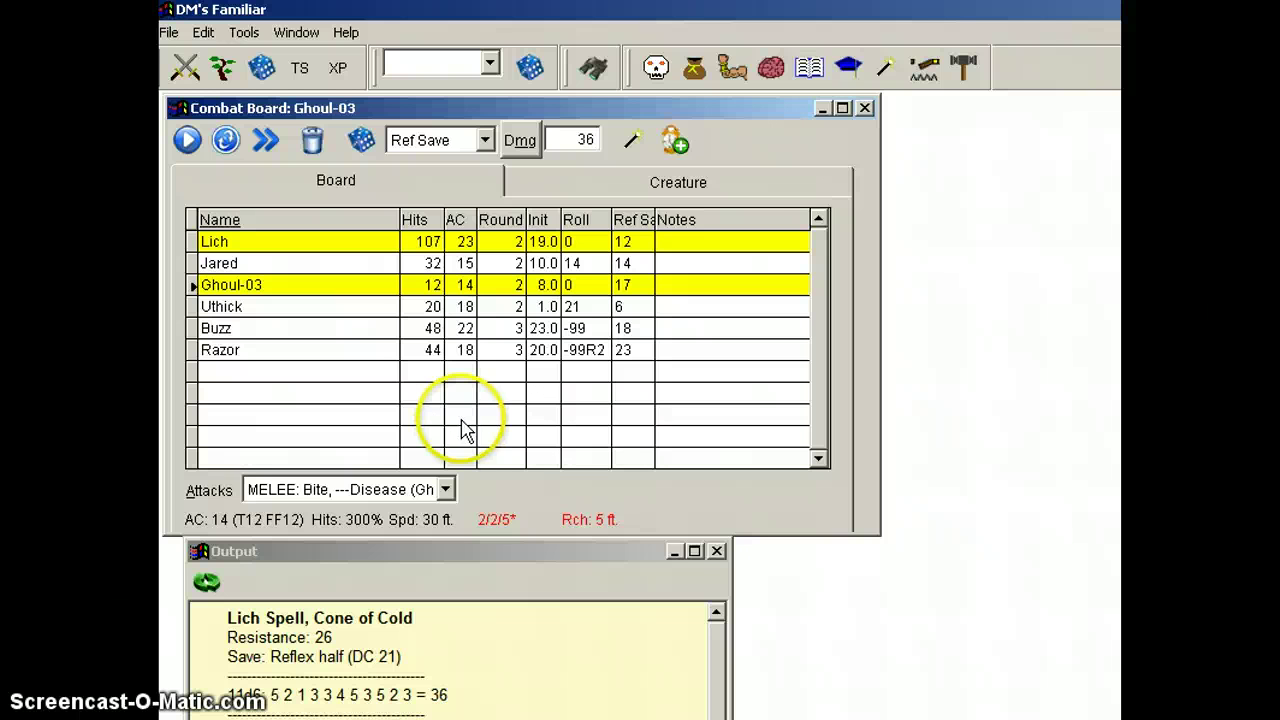